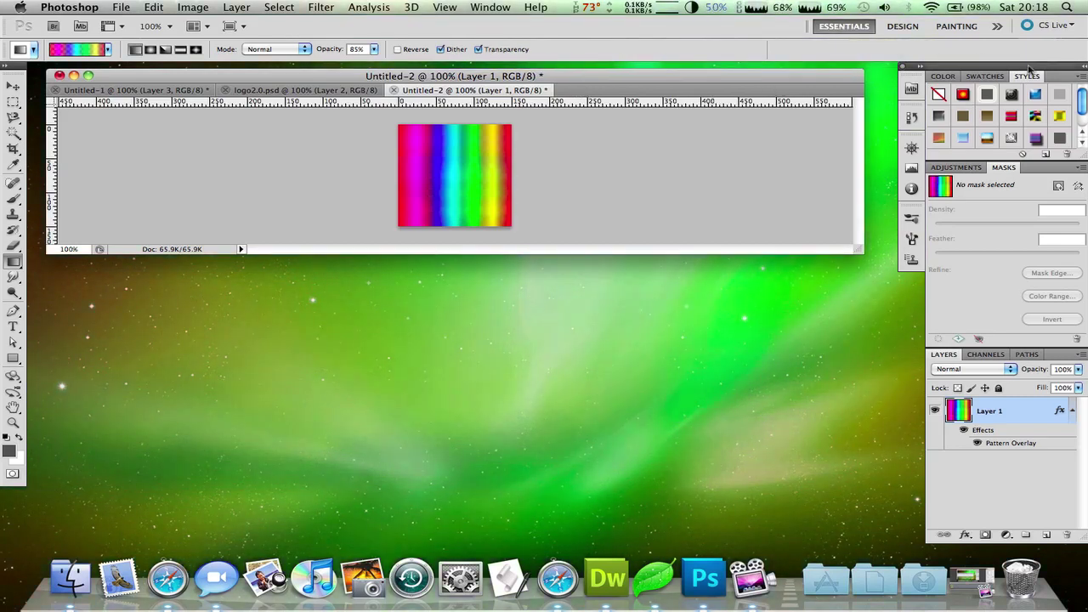
# Step: Create a transparent 115 × 115 pixel, 72 ppi document, Untitled-3
pyautogui.scroll(-1, 1042, 150)
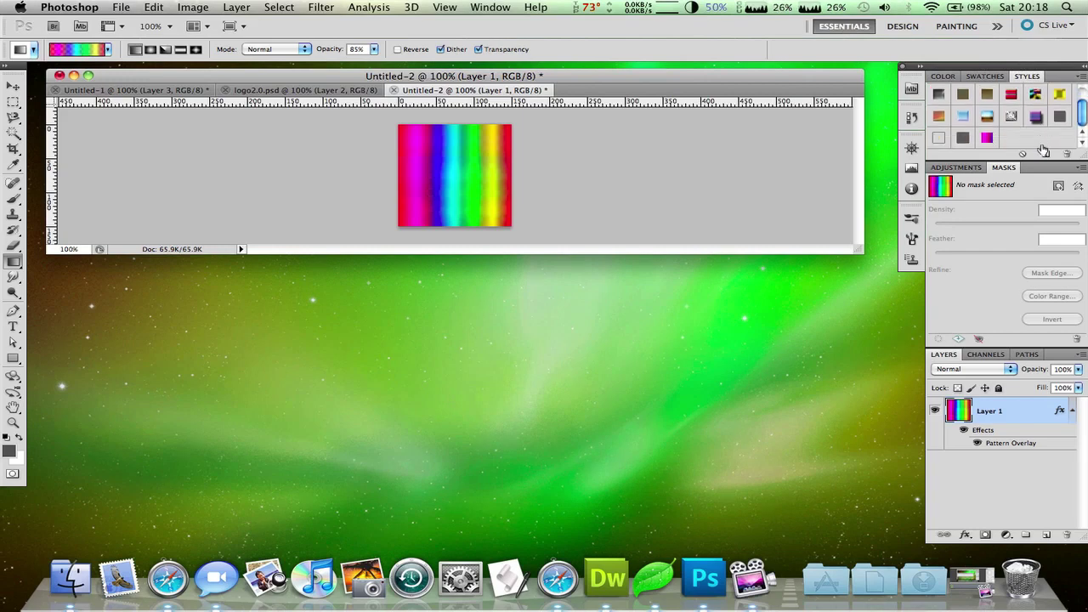
pyautogui.scroll(1, 1042, 150)
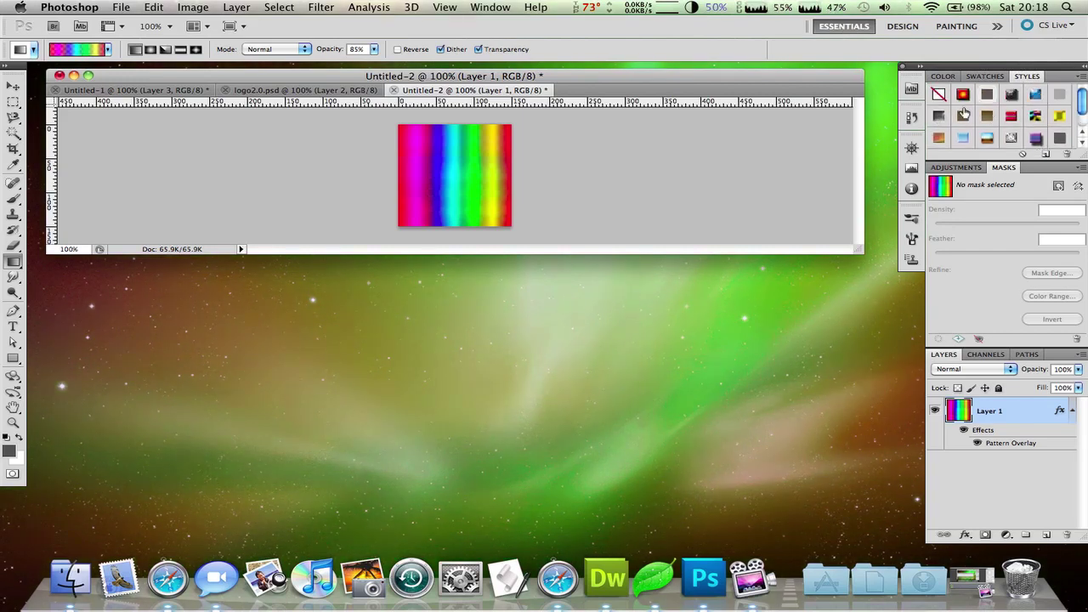
pyautogui.scroll(-1, 969, 106)
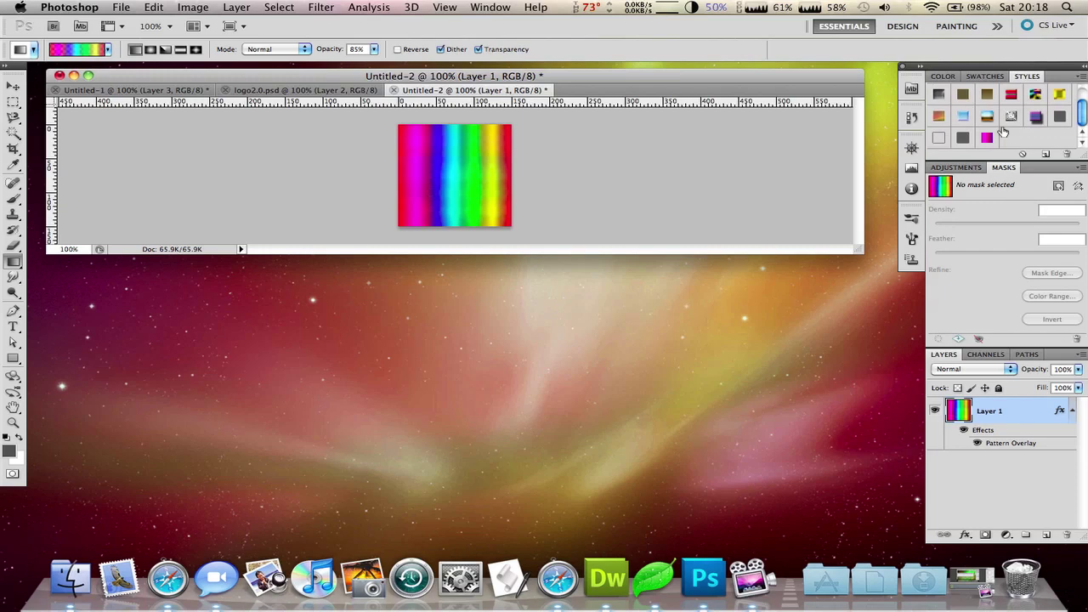
pyautogui.scroll(1, 1004, 134)
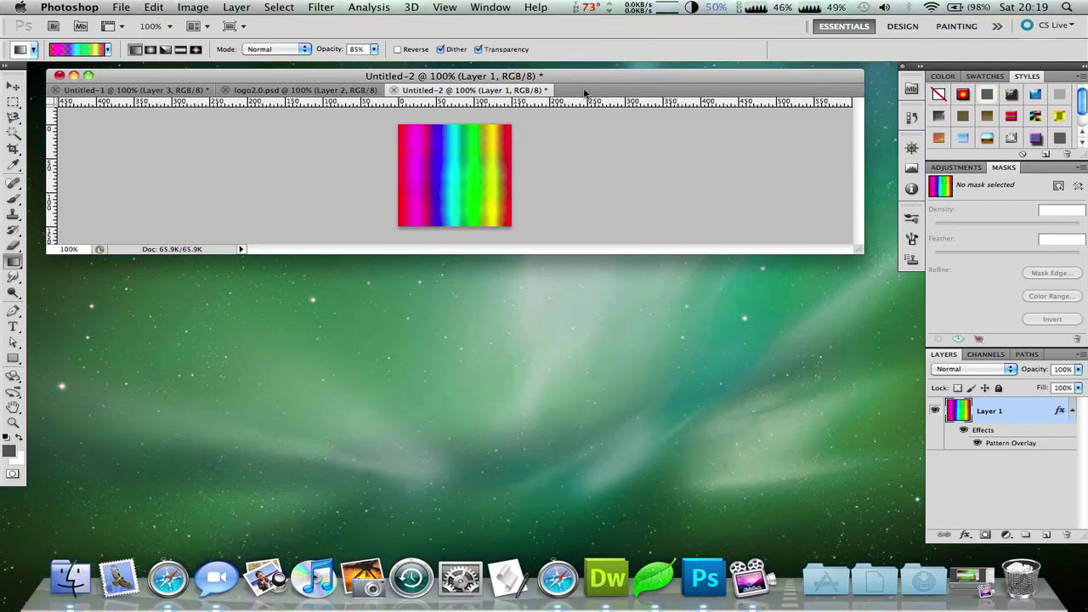
pyautogui.press('super+n')
pyautogui.doubleClick(267, 374)
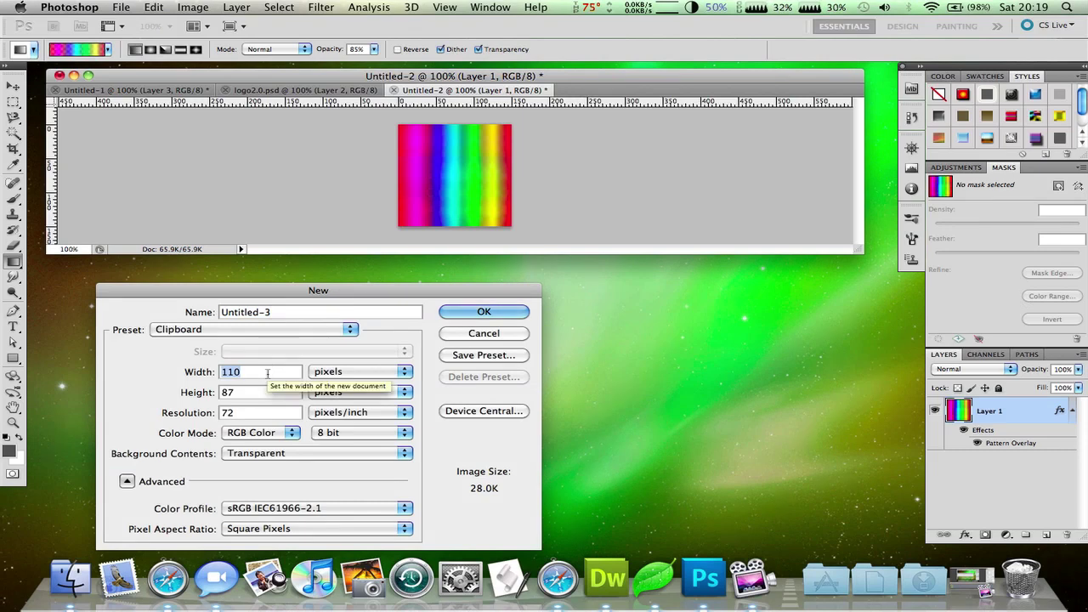
pyautogui.write('115')
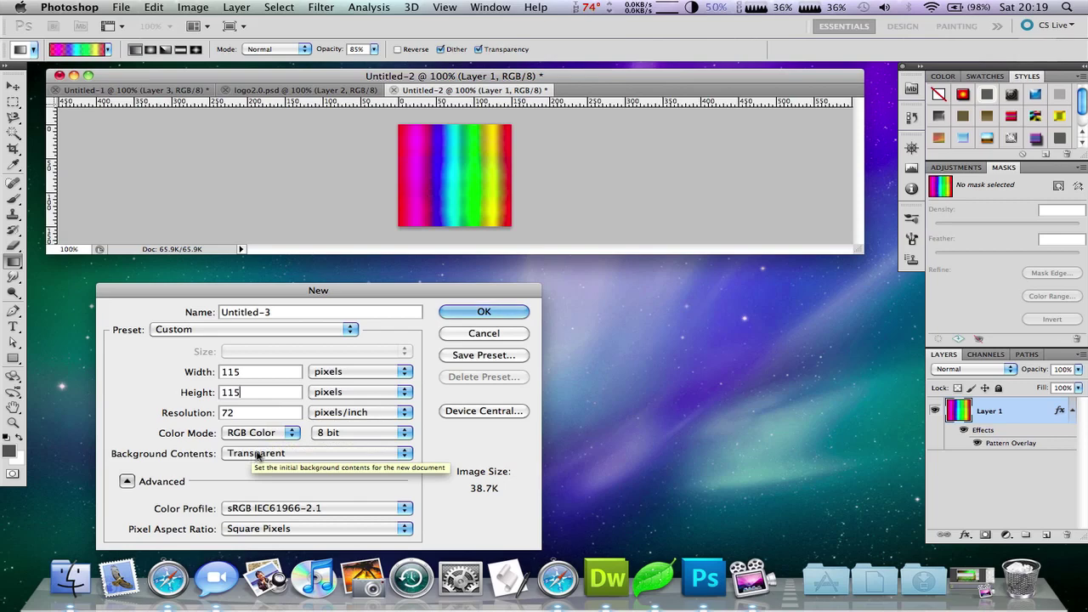
pyautogui.click(358, 453)
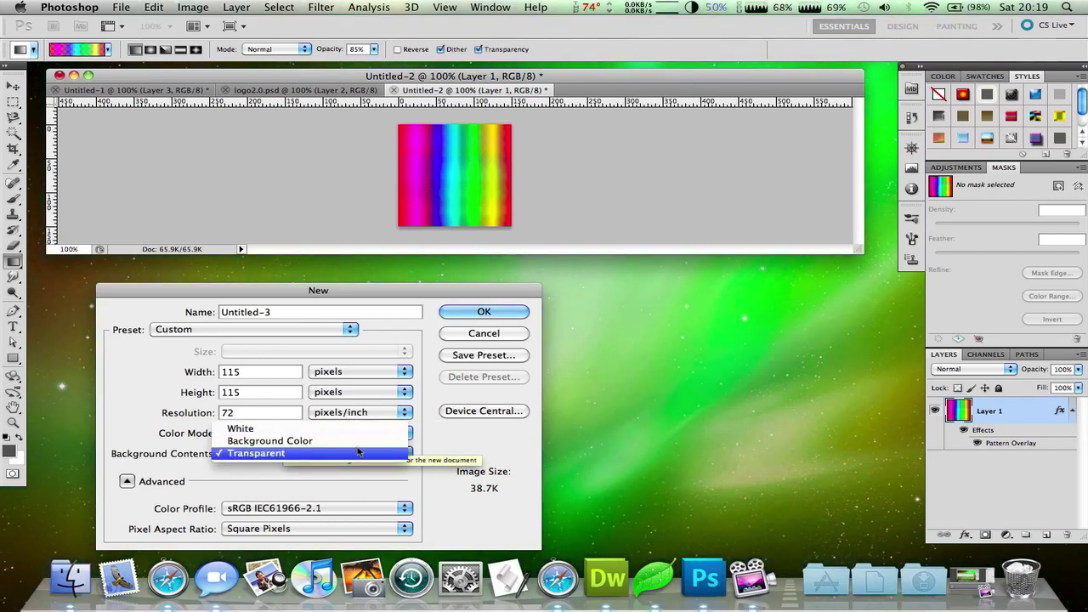
pyautogui.click(358, 453)
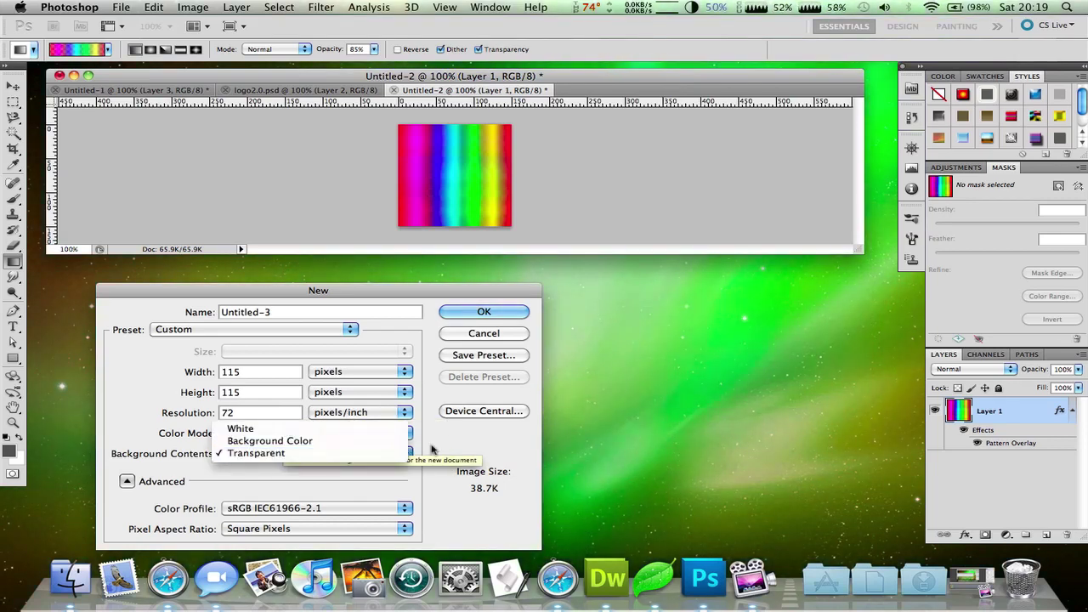
pyautogui.click(467, 311)
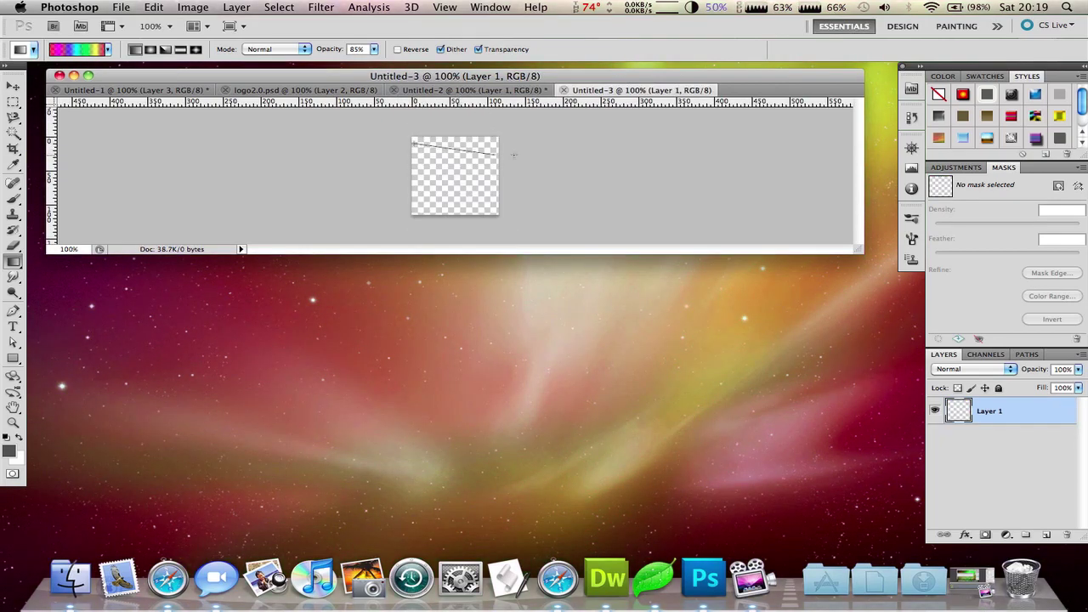
# Step: Fill Layer 1 and a new Layer 2 with diagonal rainbow gradients, Layer 2 at 80% opacity
pyautogui.moveTo(513, 155); pyautogui.dragTo(415, 156)
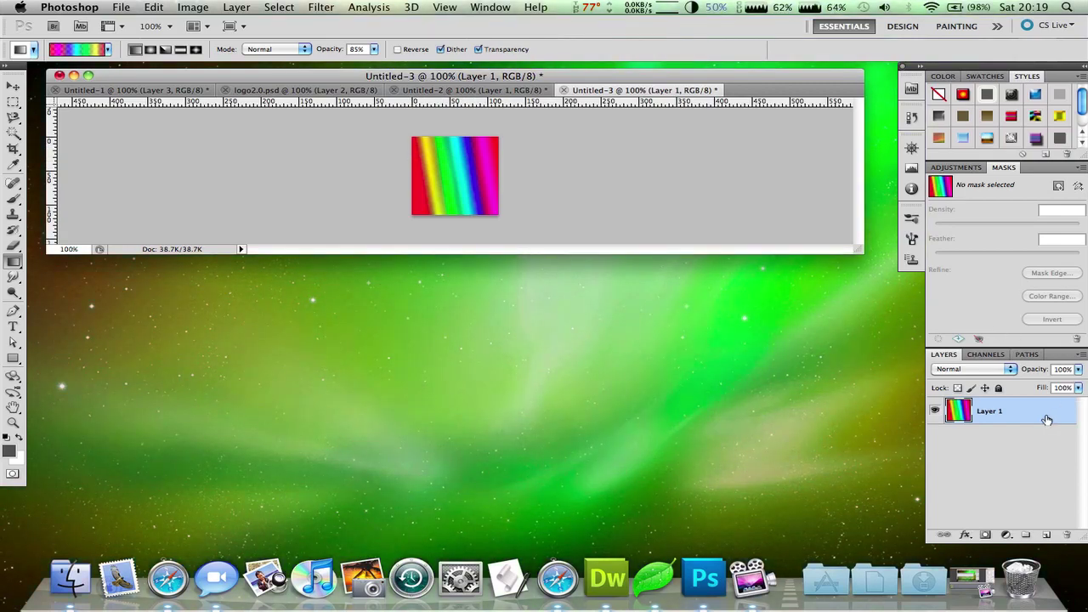
pyautogui.press('super+z')
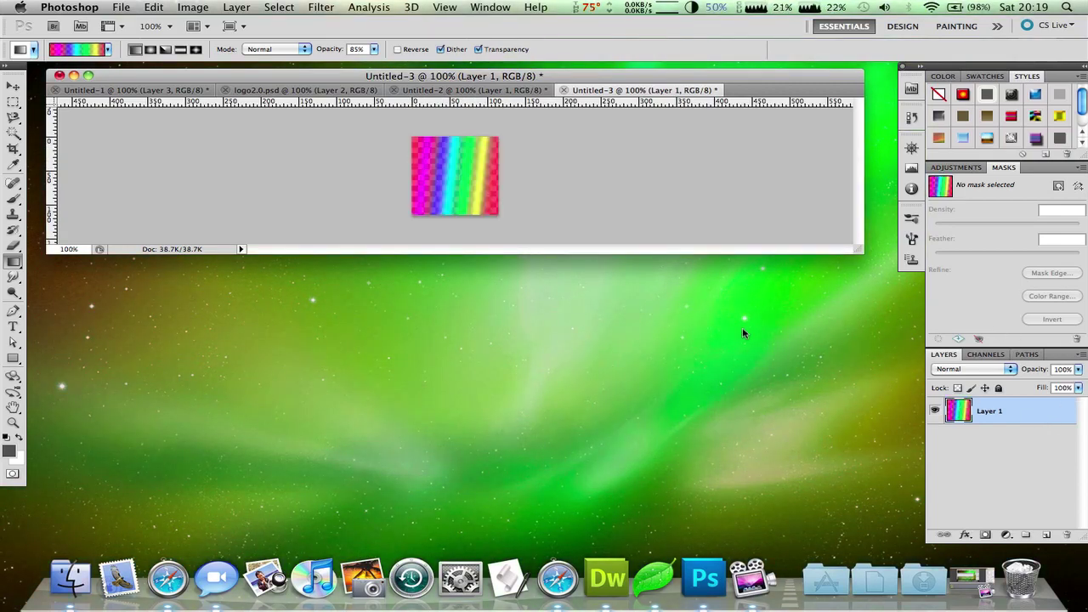
pyautogui.click(1052, 537)
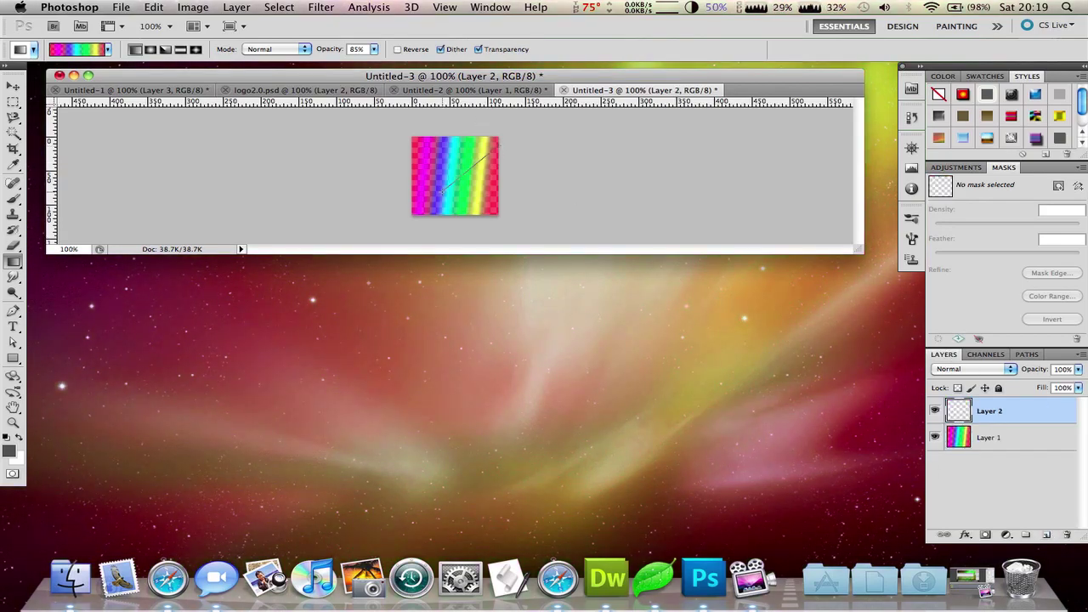
pyautogui.moveTo(416, 168); pyautogui.dragTo(491, 147)
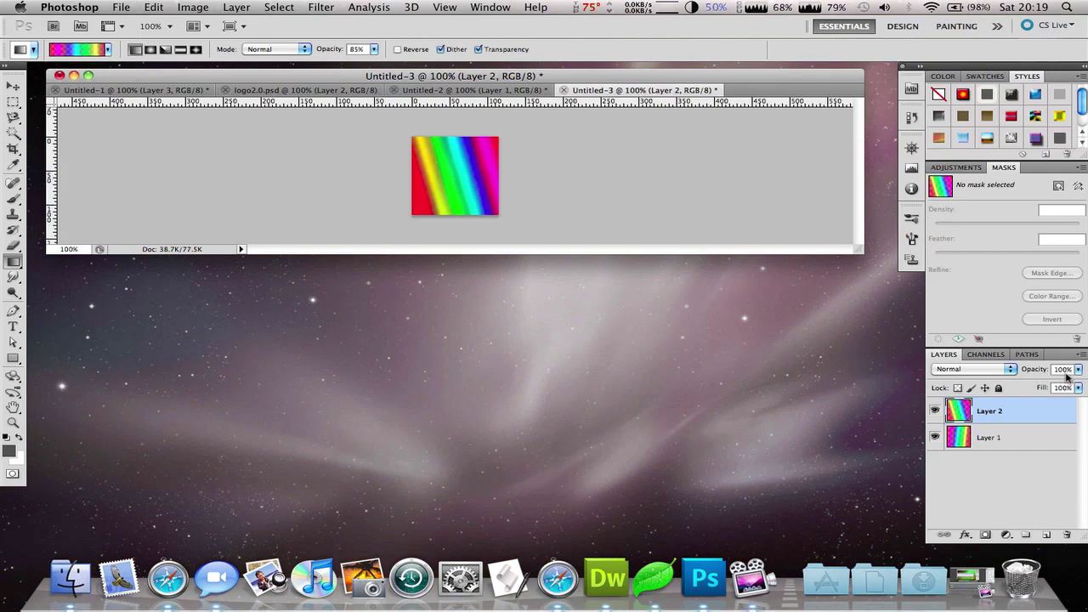
pyautogui.write('80')
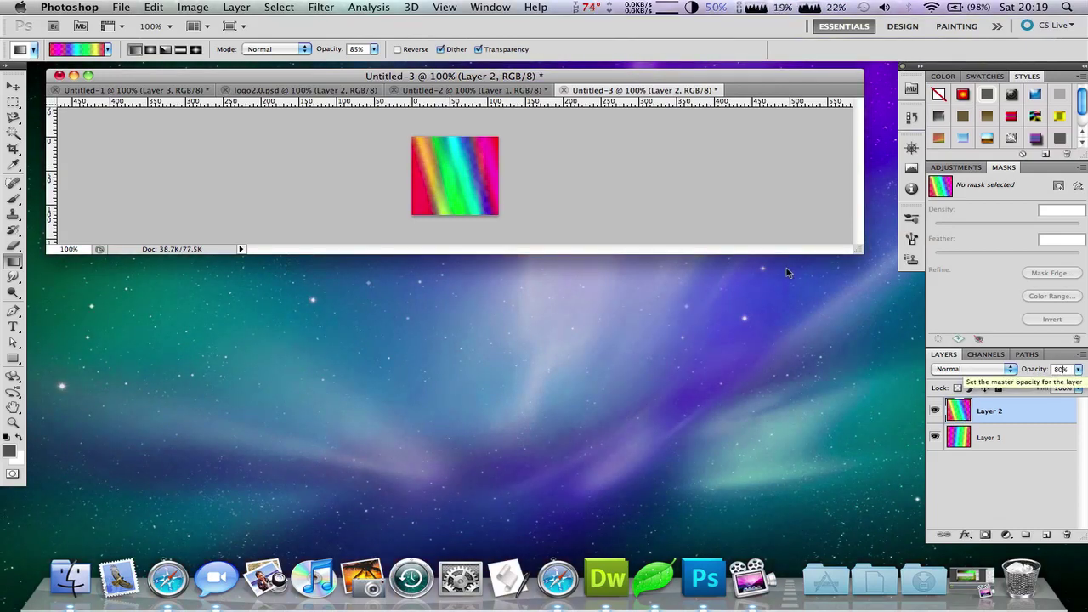
# Step: Define the layered rainbow image as a pattern named 'style4tutorial' via Edit > Define Pattern
pyautogui.click(155, 7)
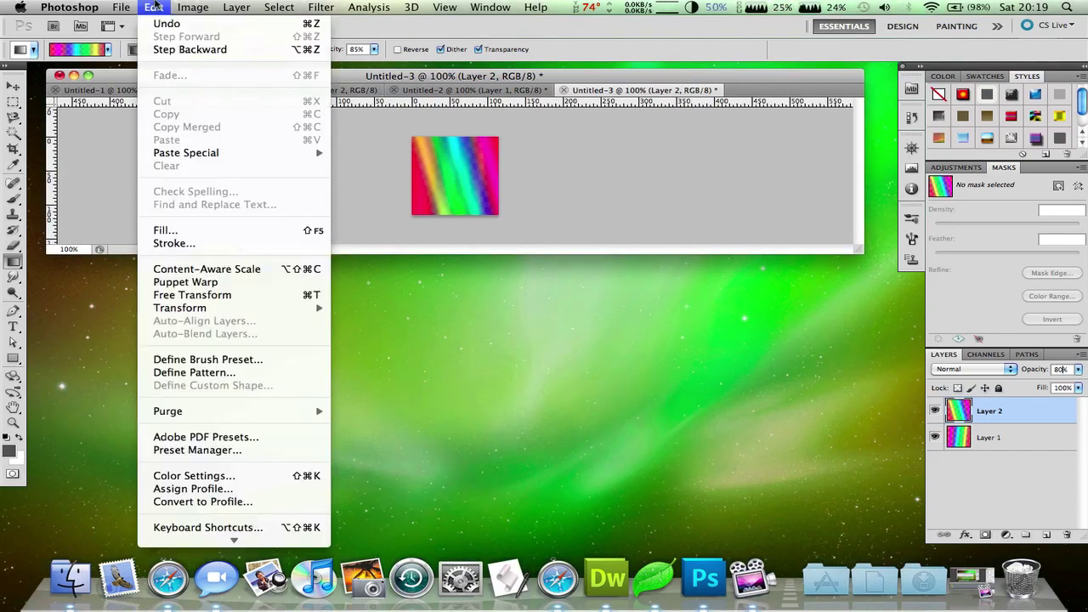
pyautogui.click(251, 372)
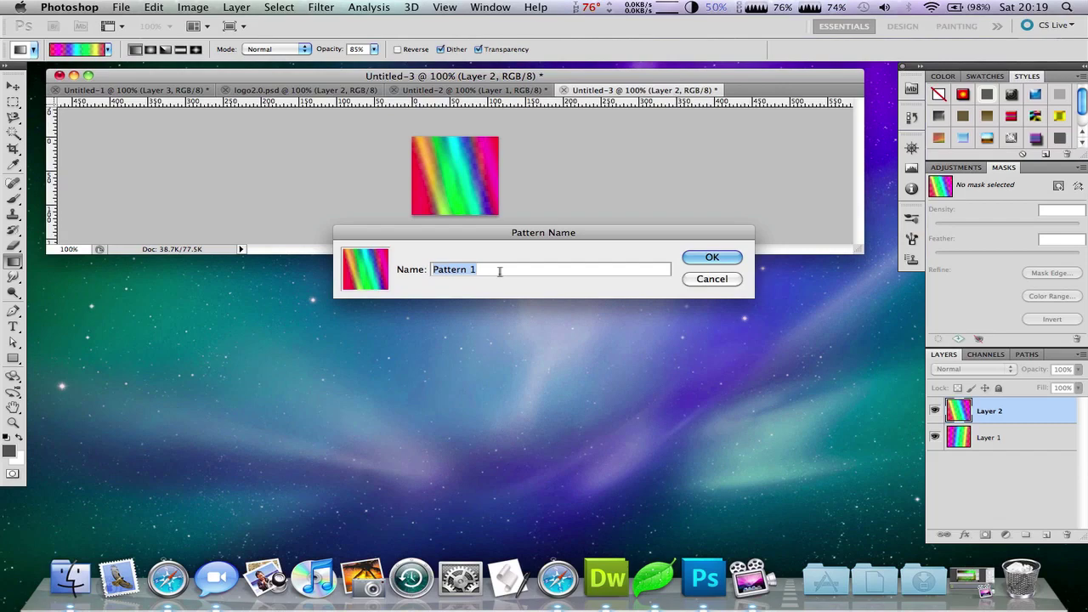
pyautogui.write('style4tu')
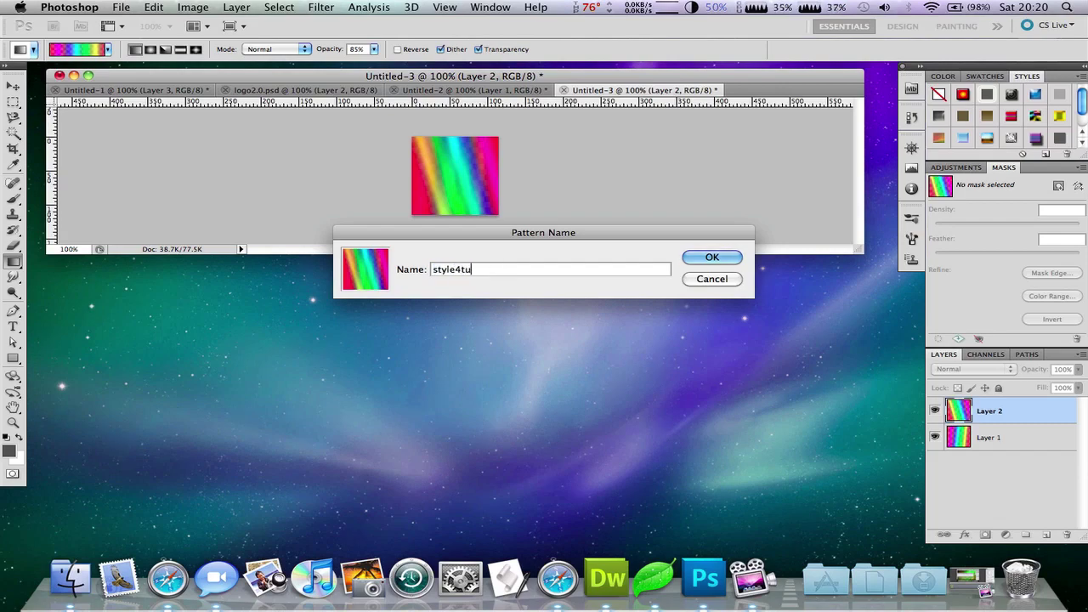
pyautogui.write('torial')
pyautogui.press('Return')
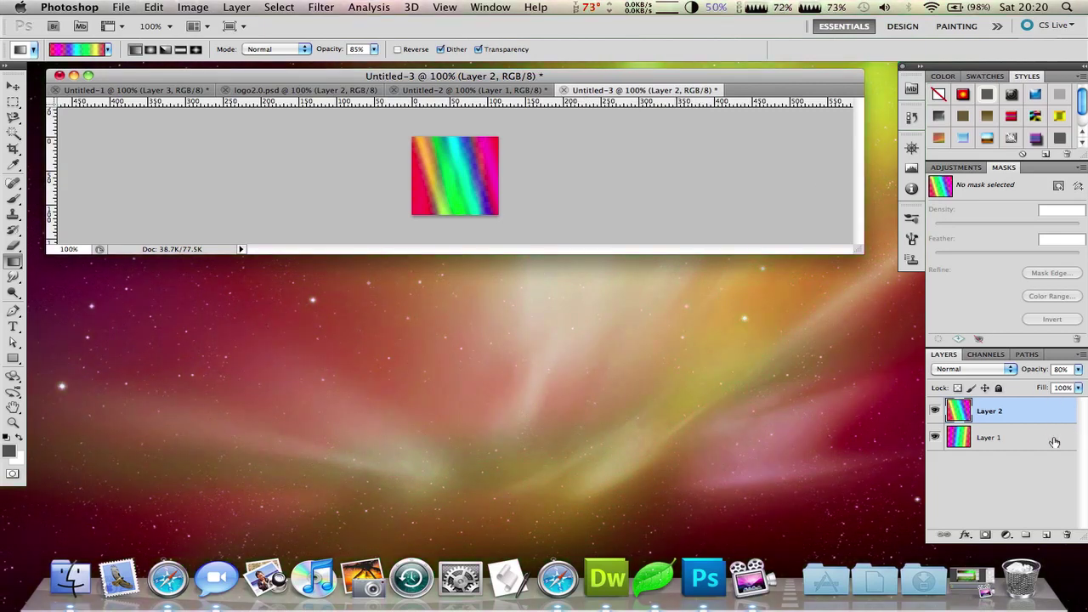
# Step: Merge visible layers and add a Smooth Pillow Emboss bevel: depth 131%, size 8 px, soften 2 px
pyautogui.rightClick(1054, 442)
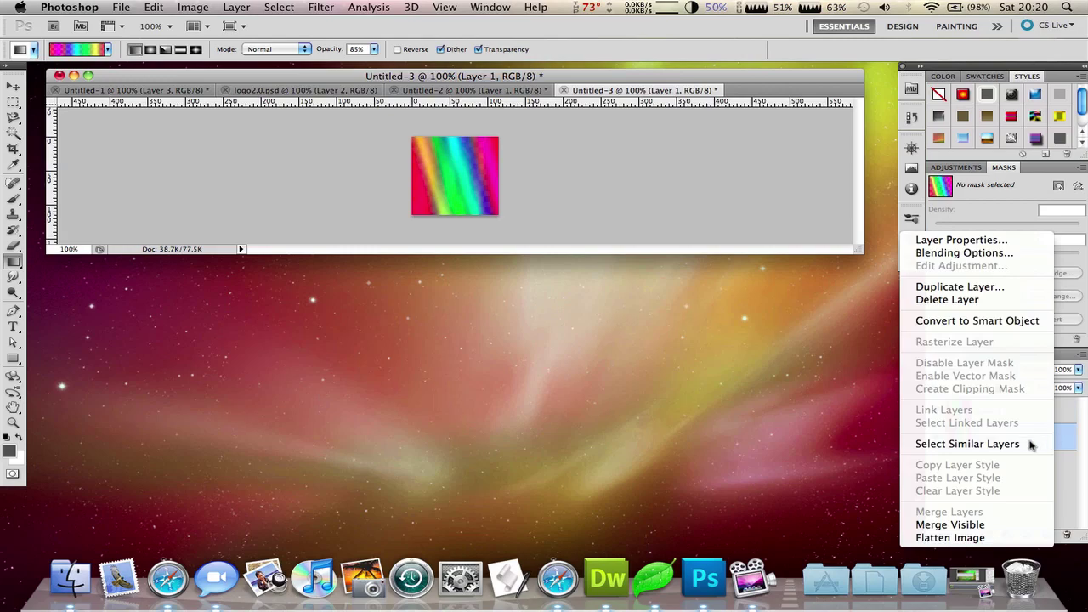
pyautogui.click(965, 525)
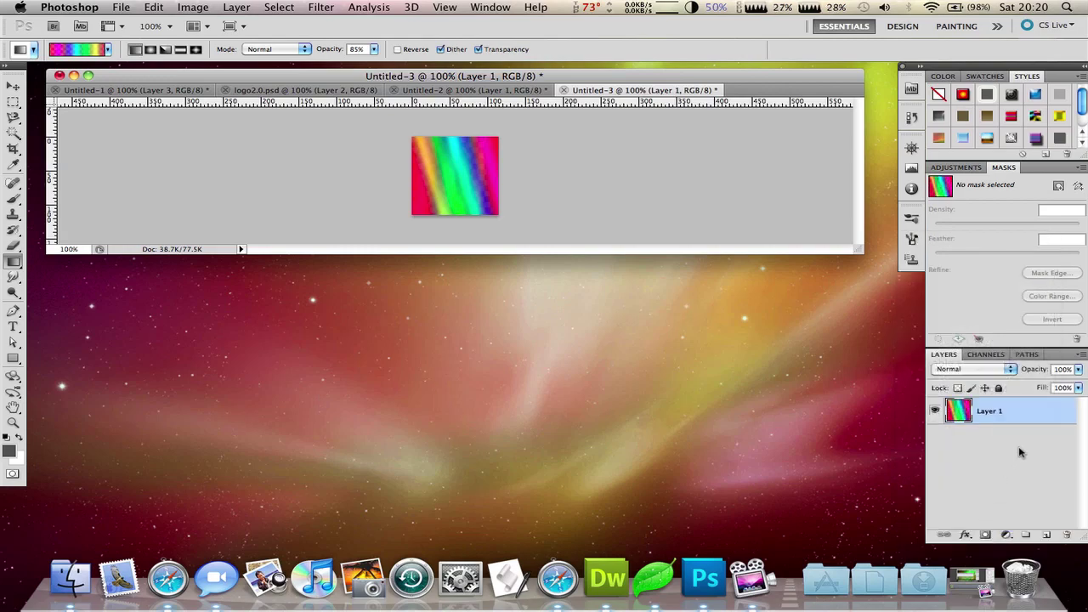
pyautogui.doubleClick(1064, 419)
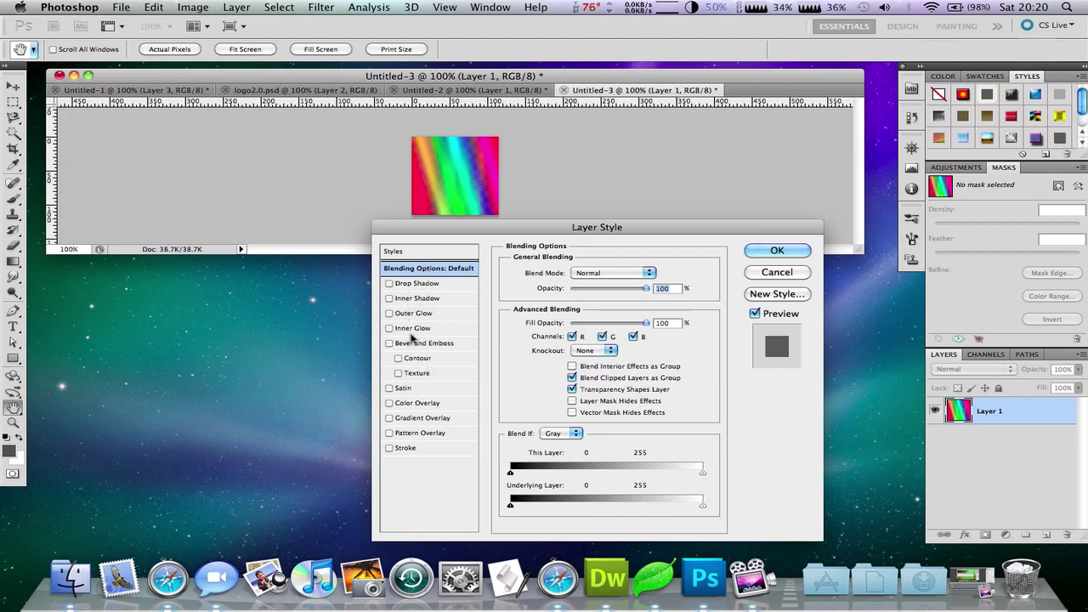
pyautogui.click(416, 343)
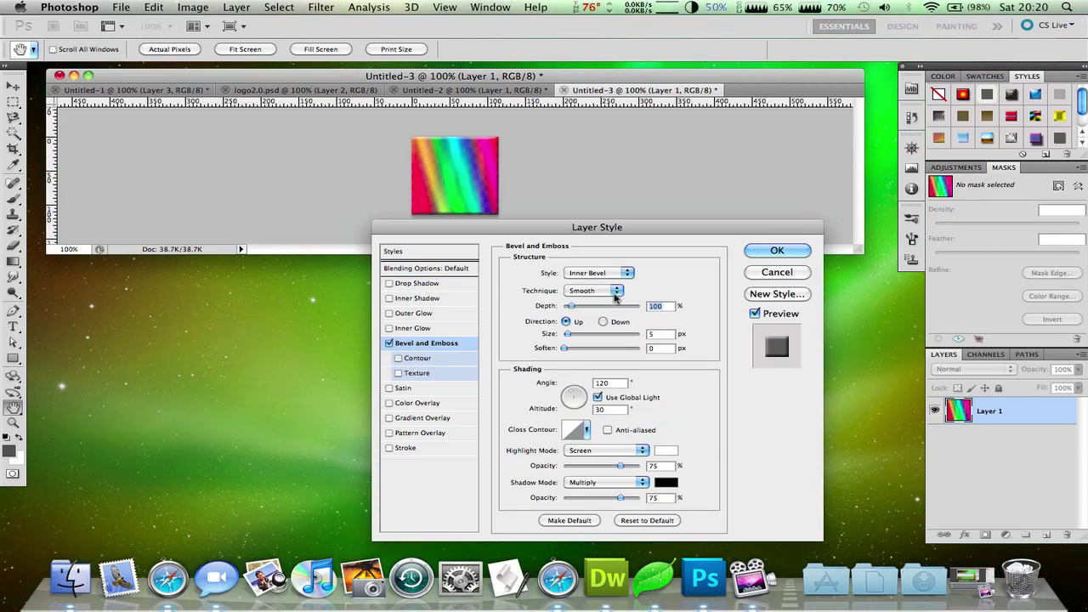
pyautogui.click(595, 291)
pyautogui.click(583, 291)
pyautogui.click(595, 273)
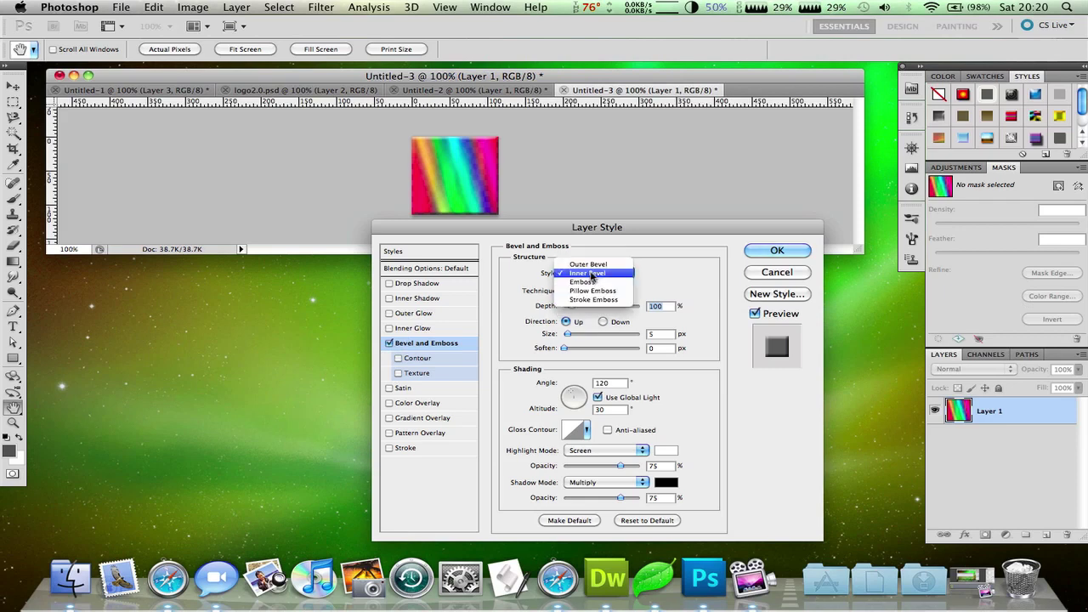
pyautogui.click(585, 293)
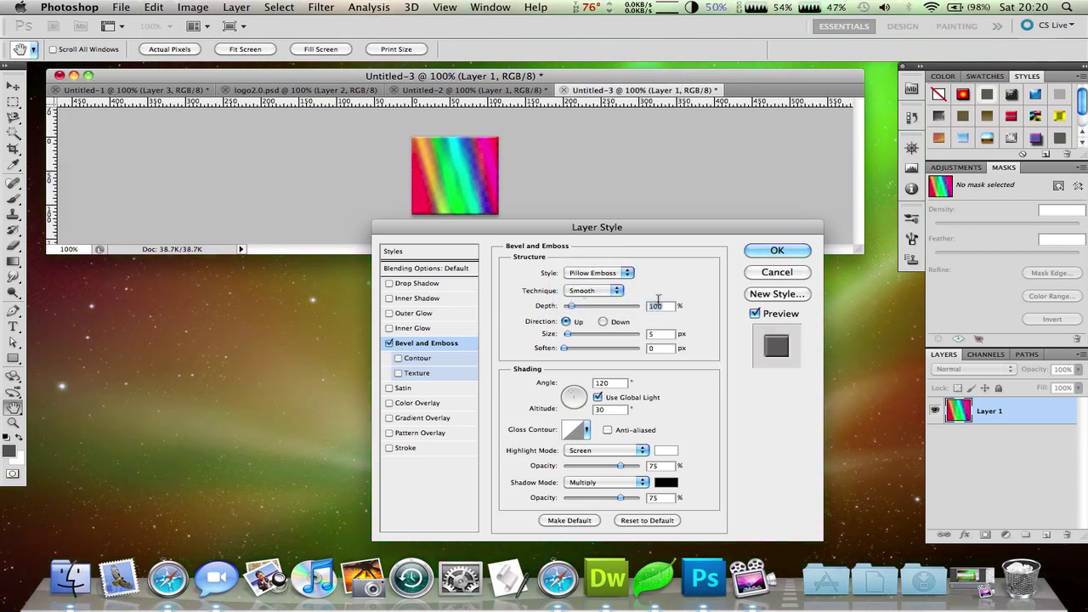
pyautogui.write('131')
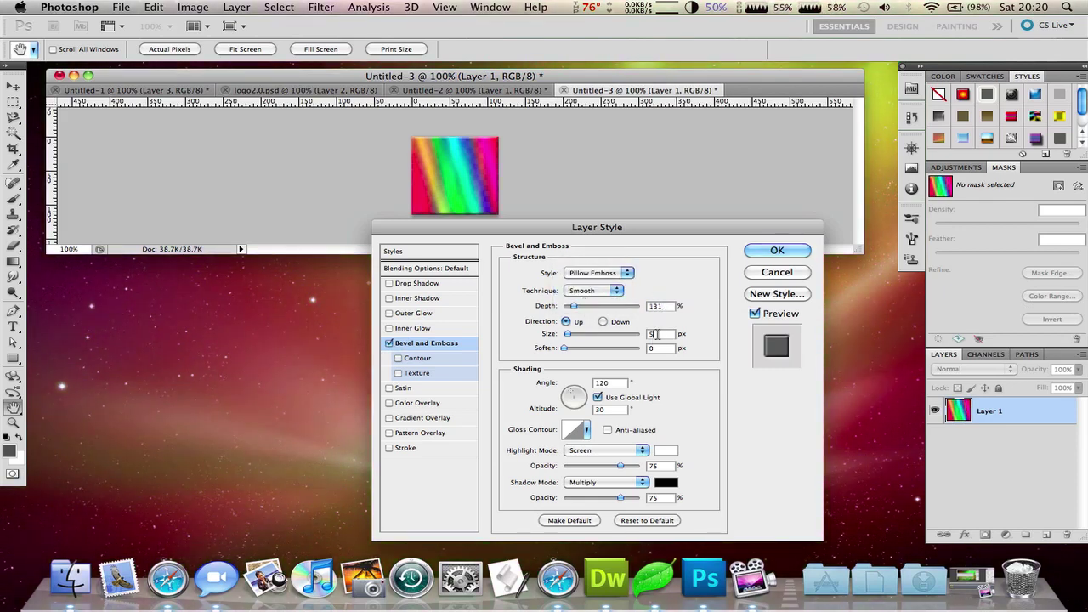
pyautogui.write('8')
pyautogui.press('Tab')
pyautogui.write('2')
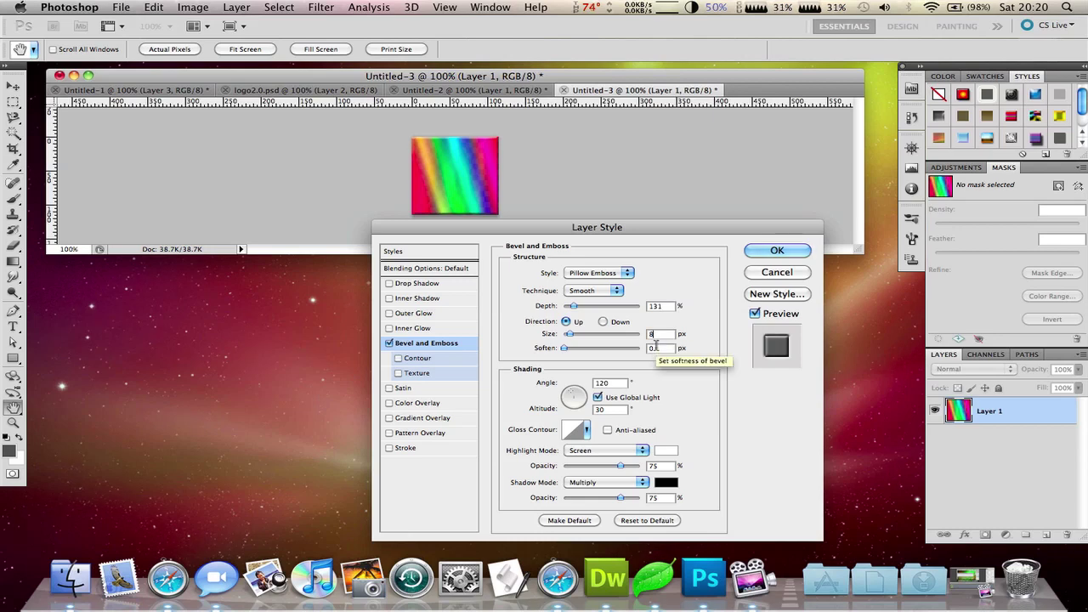
# Step: Load the saved contour file abc1.shc into the Gloss Contour editor
pyautogui.click(574, 429)
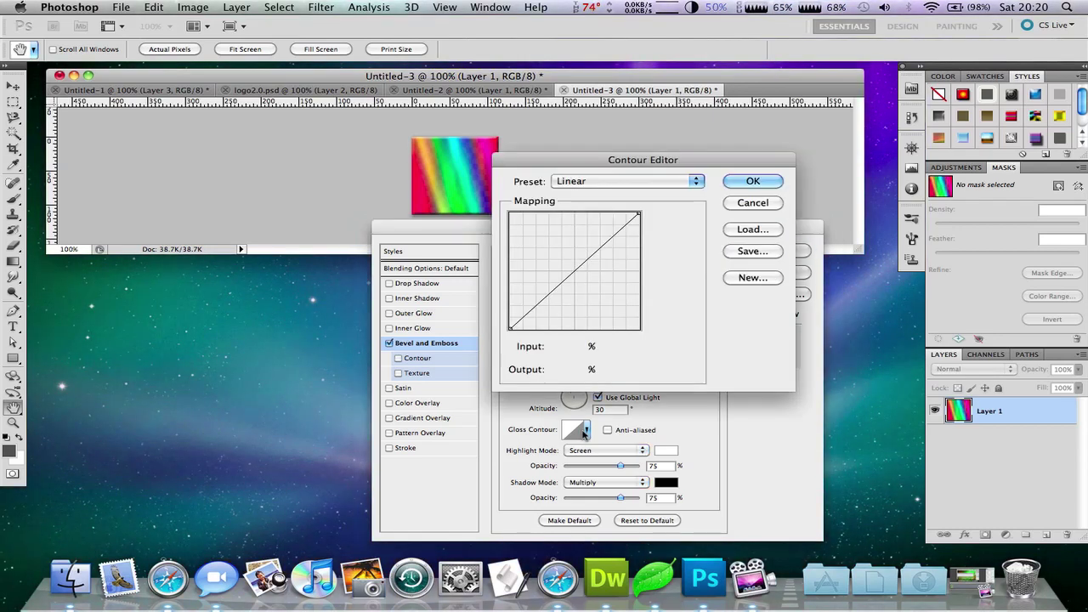
pyautogui.click(605, 181)
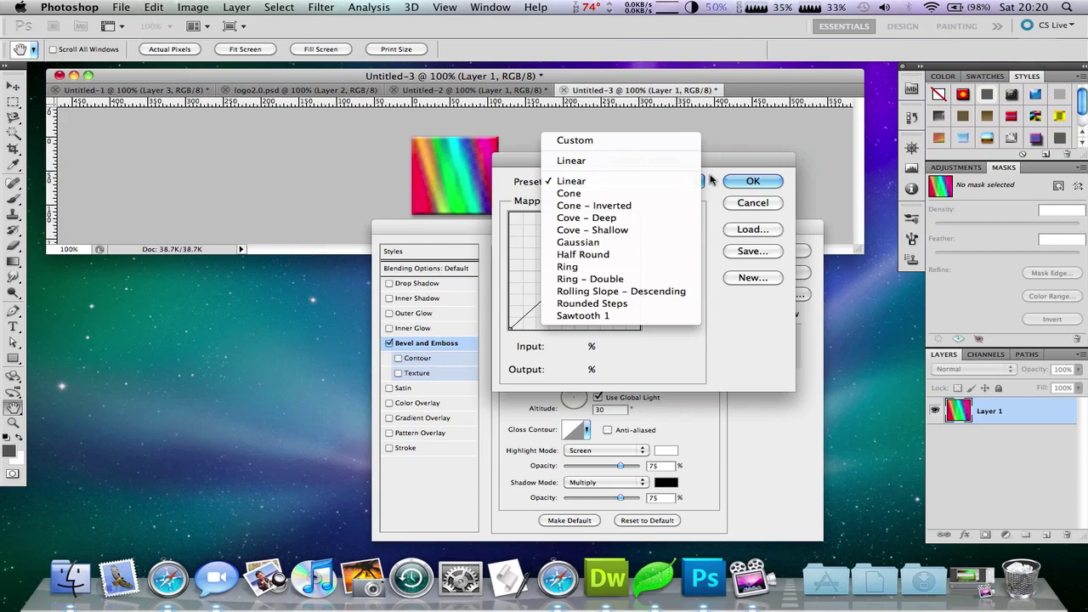
pyautogui.click(606, 181)
pyautogui.click(735, 230)
pyautogui.click(510, 134)
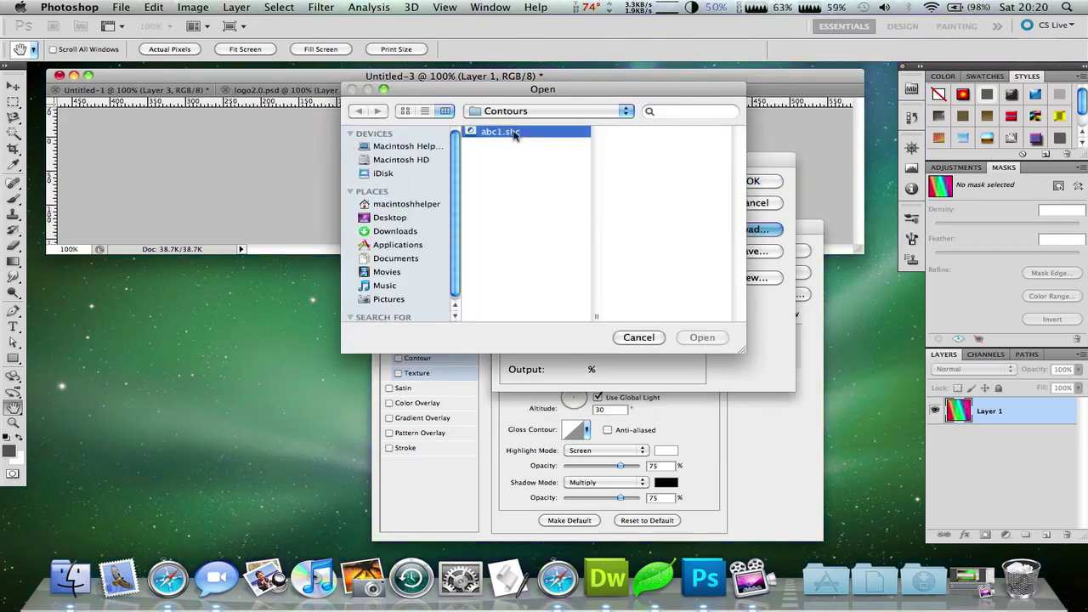
# Step: Apply the abc1.shc gloss contour and keep the bevel direction set to Up
pyautogui.doubleClick(512, 133)
pyautogui.click(752, 181)
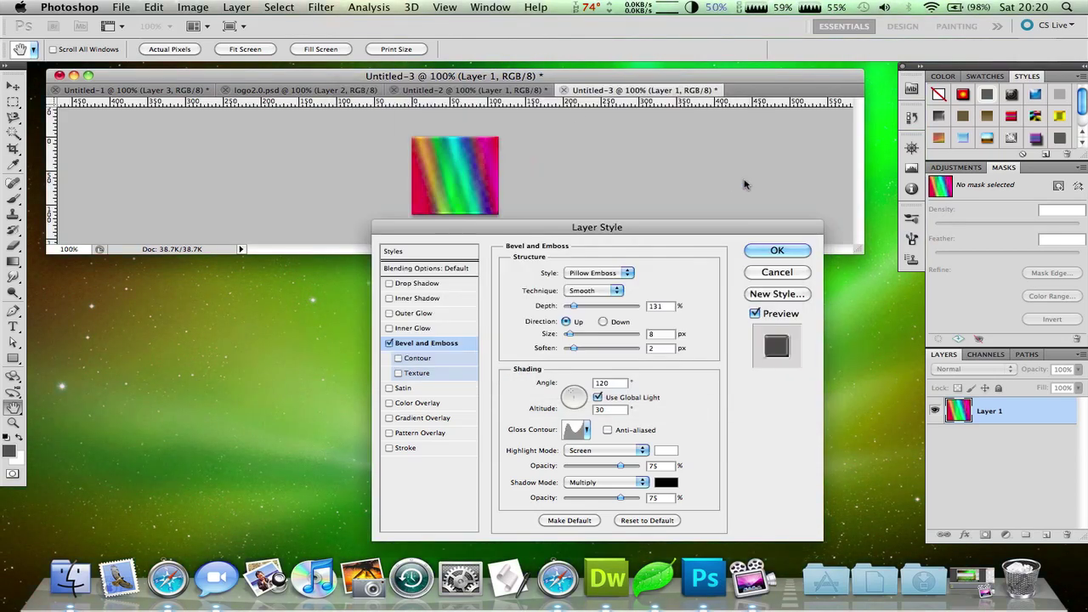
pyautogui.moveTo(545, 227); pyautogui.dragTo(508, 221)
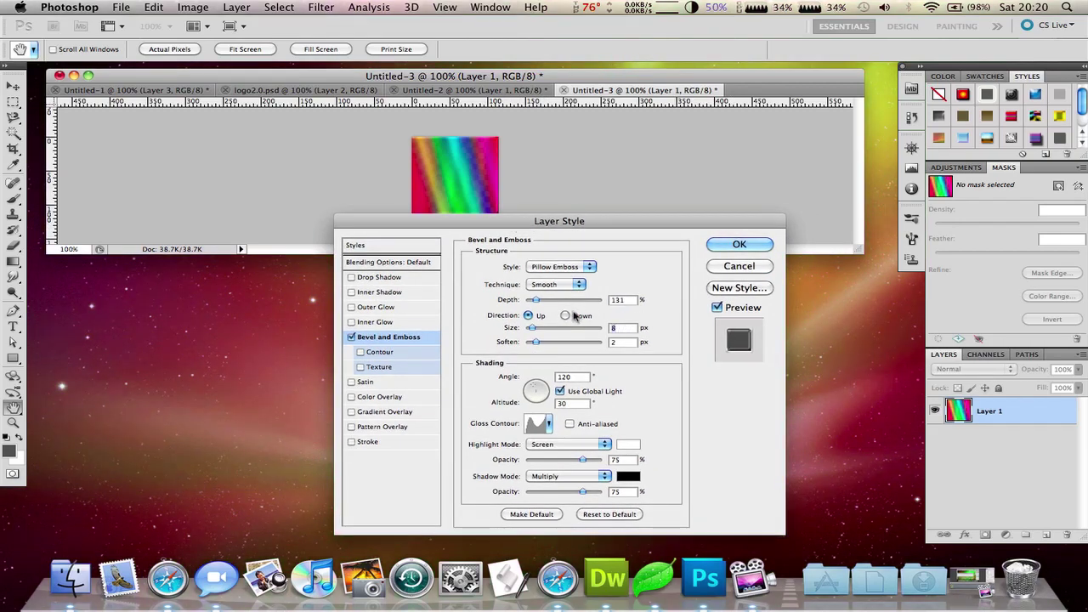
pyautogui.click(565, 315)
pyautogui.click(528, 315)
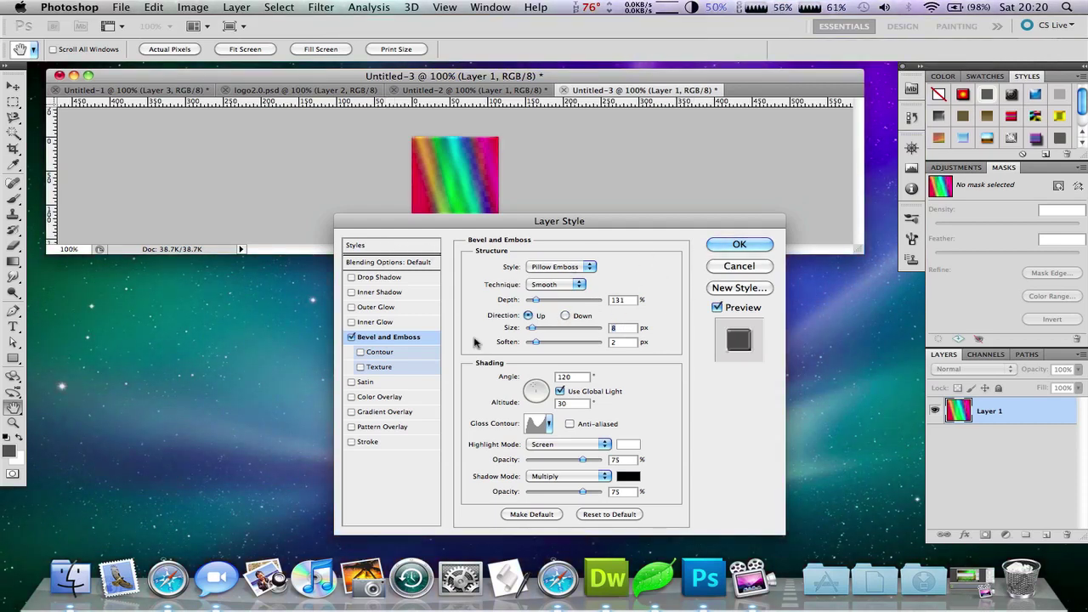
# Step: Add a rainbow Pattern Overlay at Normal blend, 100% opacity and 100% scale
pyautogui.click(371, 427)
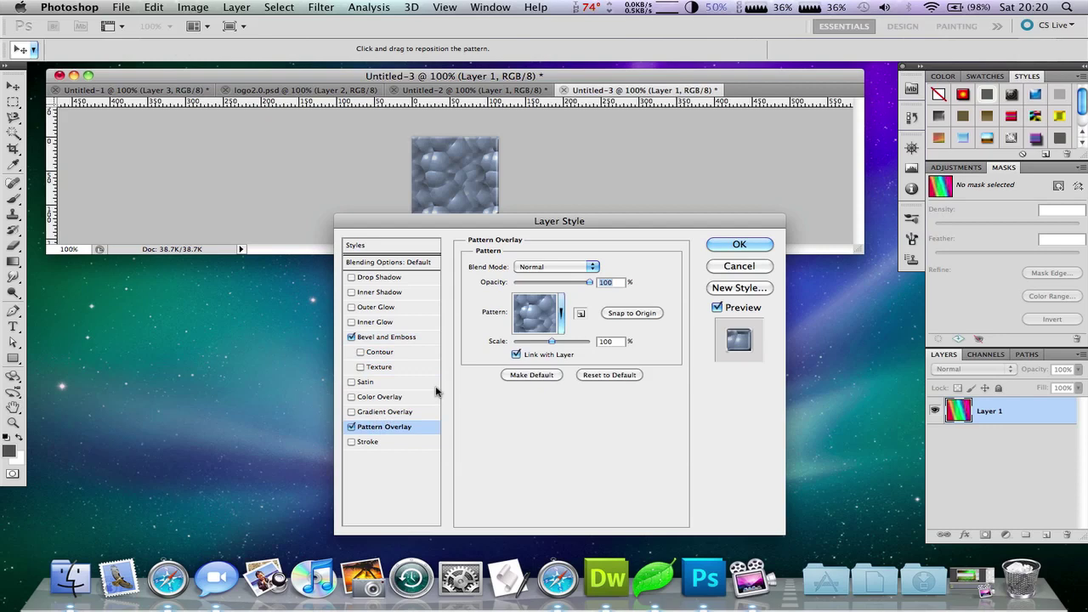
pyautogui.click(561, 313)
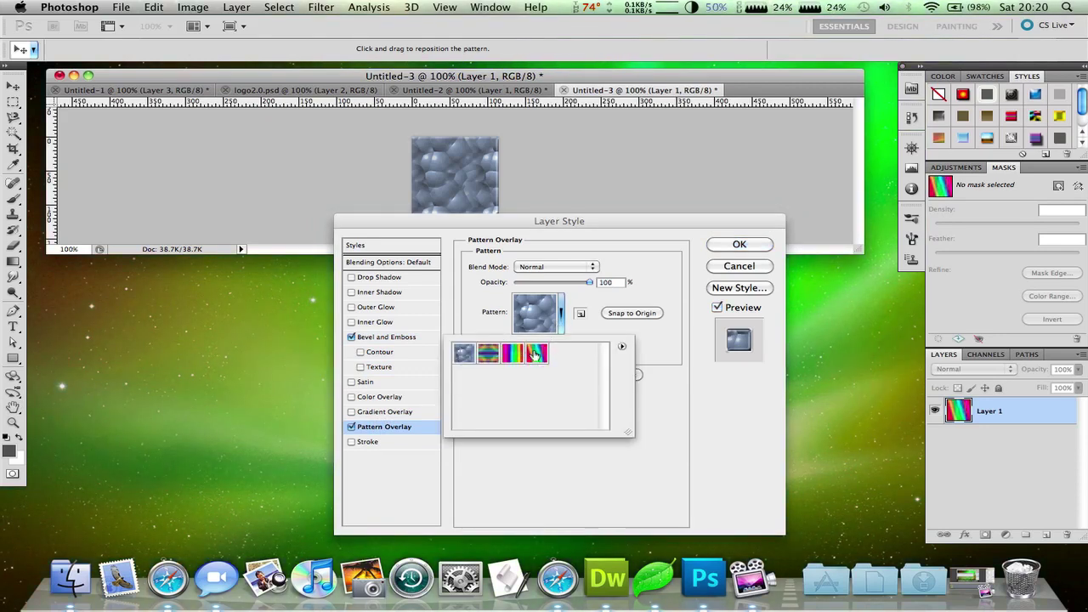
pyautogui.click(535, 354)
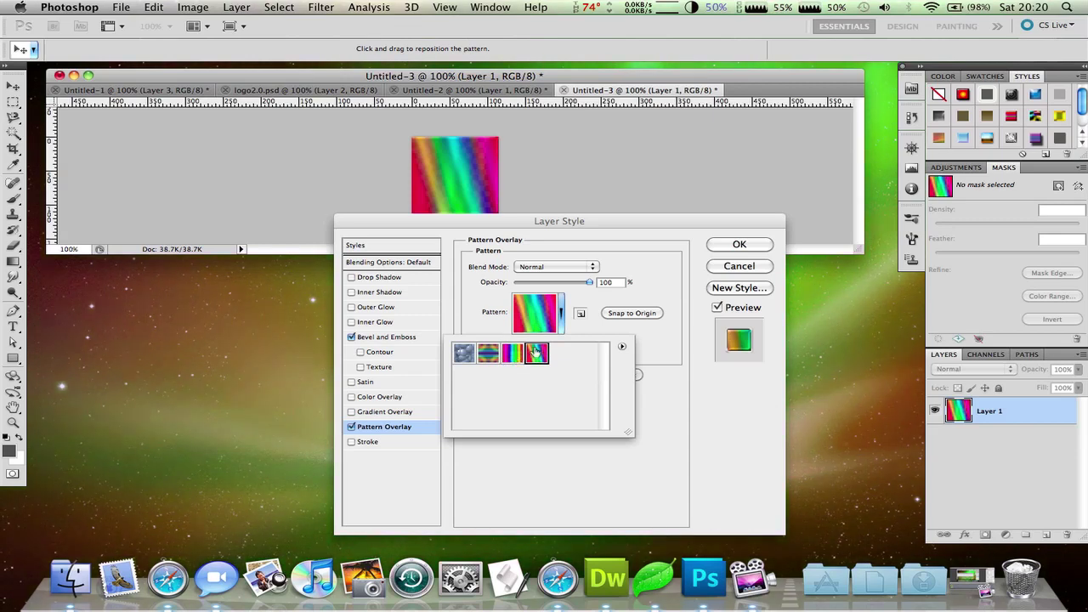
pyautogui.click(646, 463)
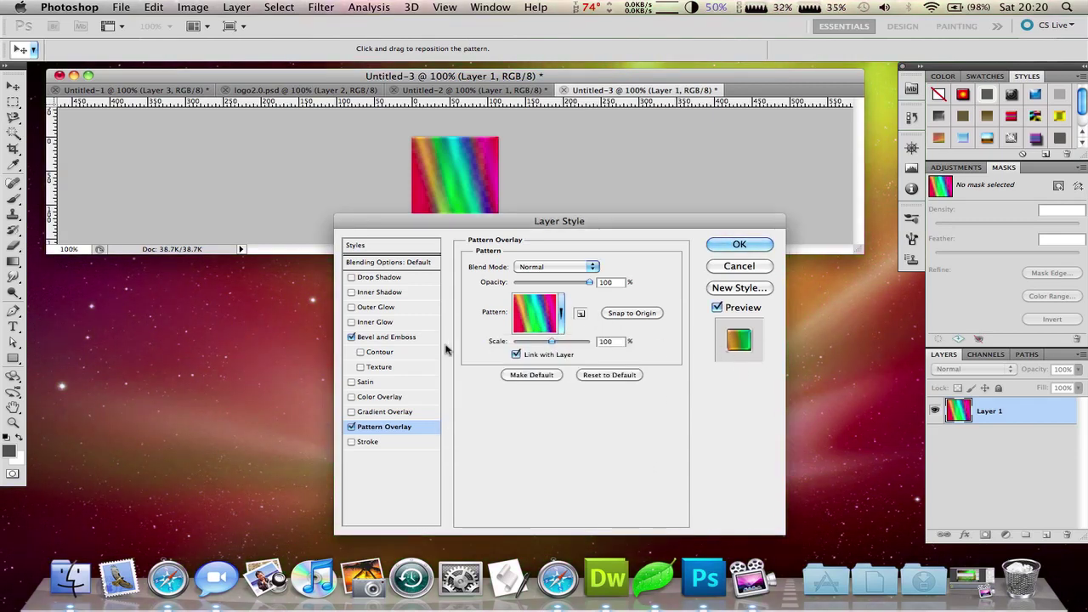
pyautogui.click(352, 337)
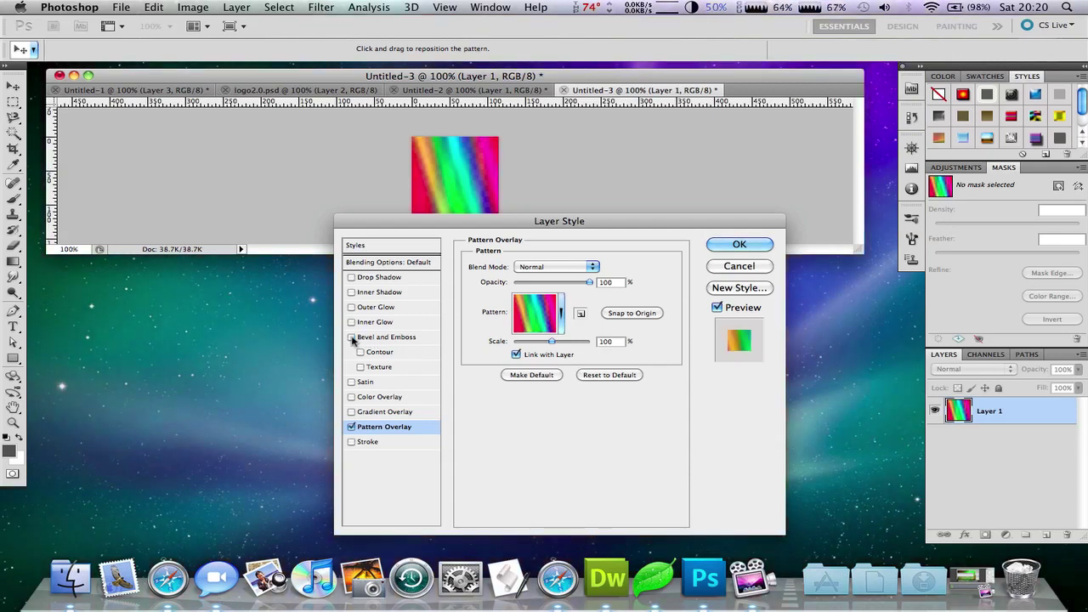
pyautogui.click(352, 337)
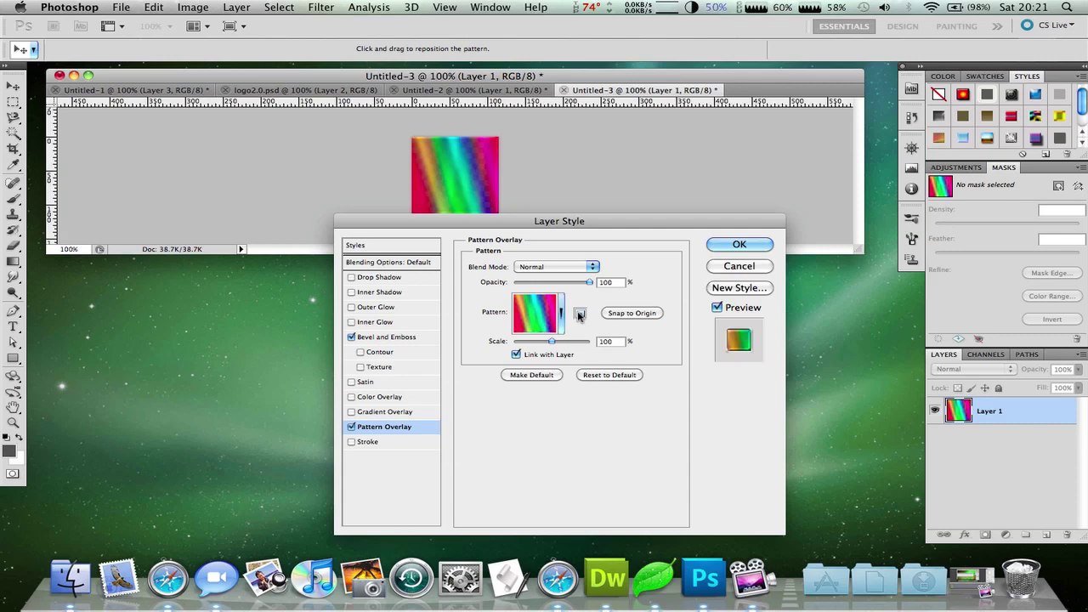
pyautogui.moveTo(551, 342); pyautogui.dragTo(550, 342)
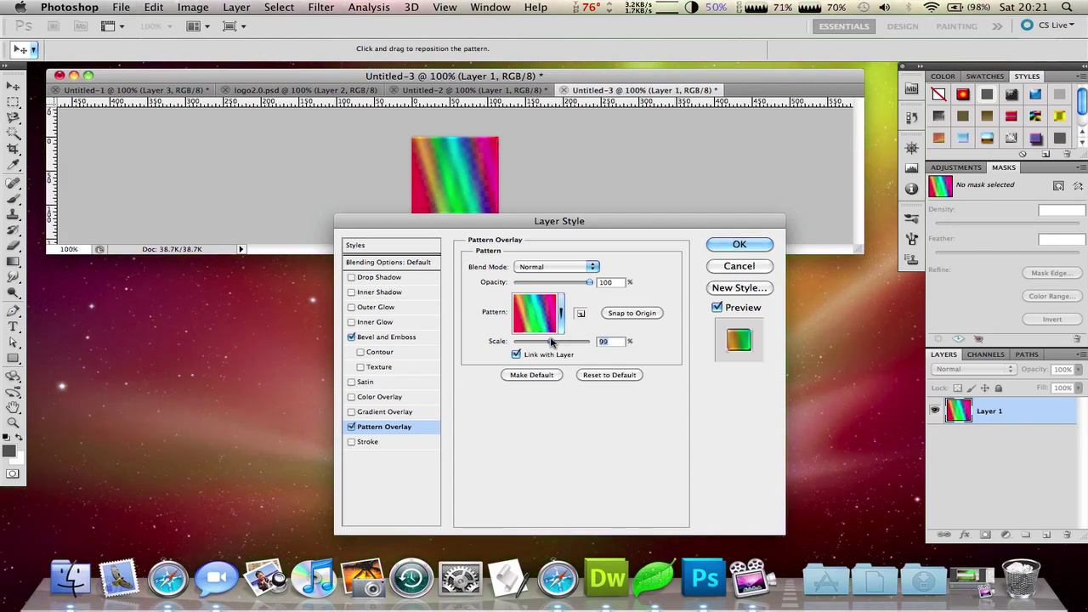
pyautogui.write('100')
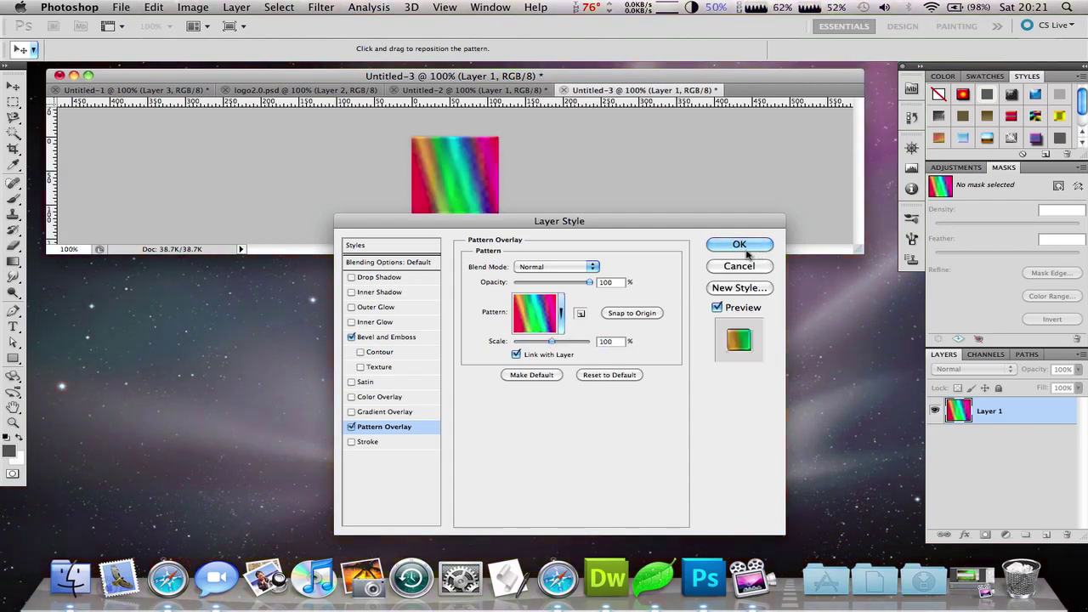
# Step: Save the effects as new style 'style4tutorial' with Include Layer Blending Options unchecked
pyautogui.click(735, 287)
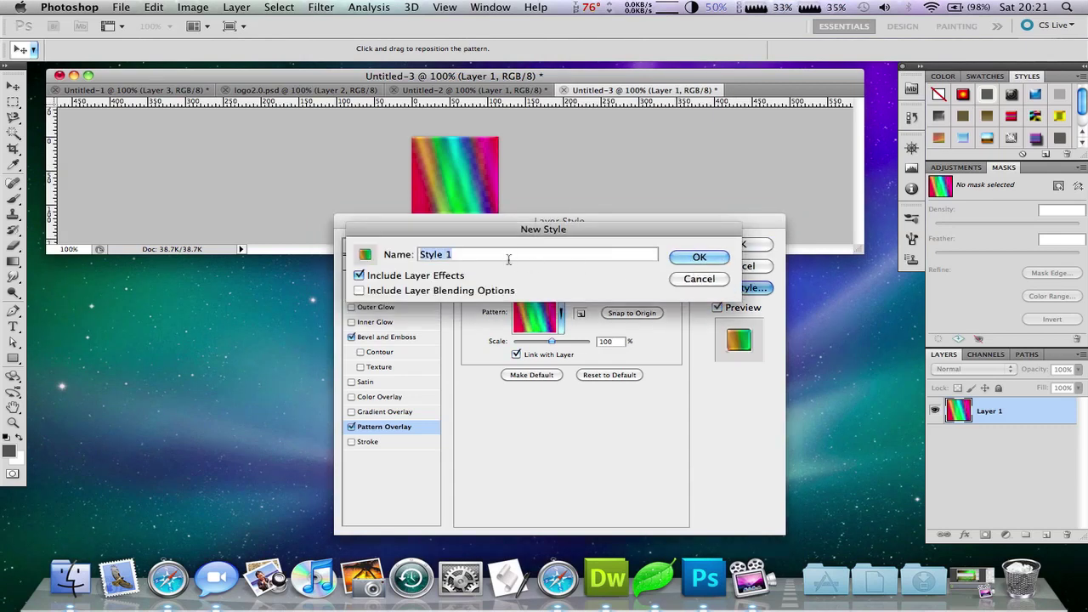
pyautogui.write('syle')
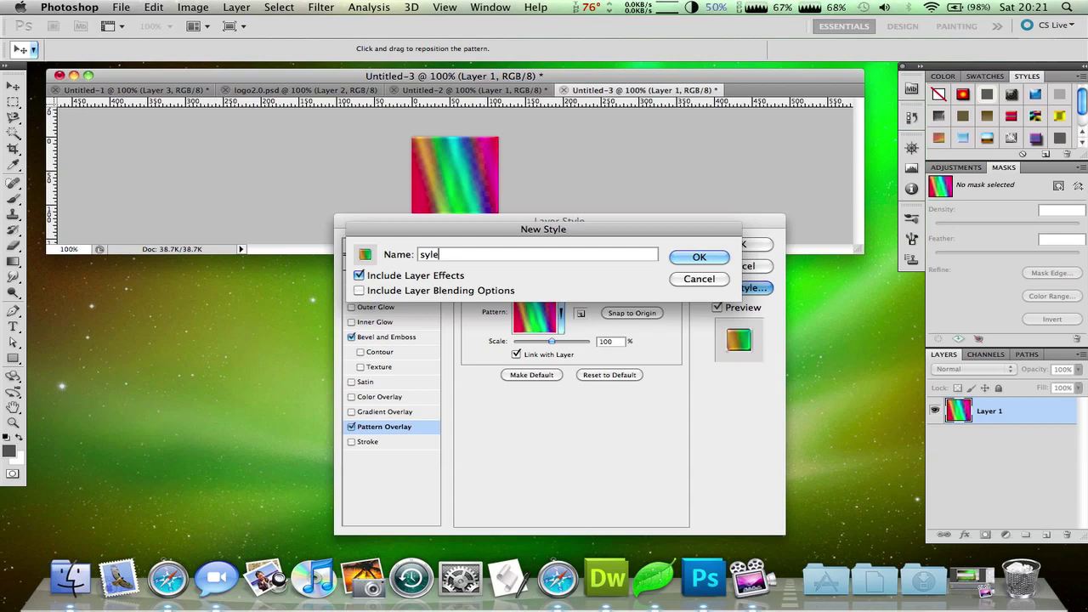
pyautogui.press('BackSpace')
pyautogui.press('BackSpace')
pyautogui.write('tyle4tutorial')
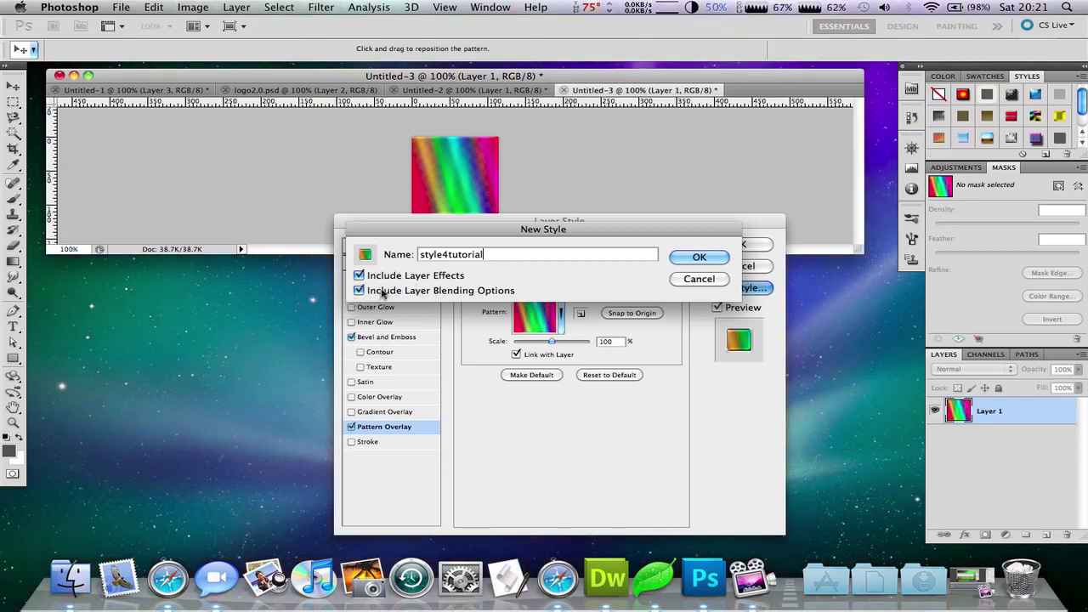
pyautogui.click(382, 293)
pyautogui.click(382, 292)
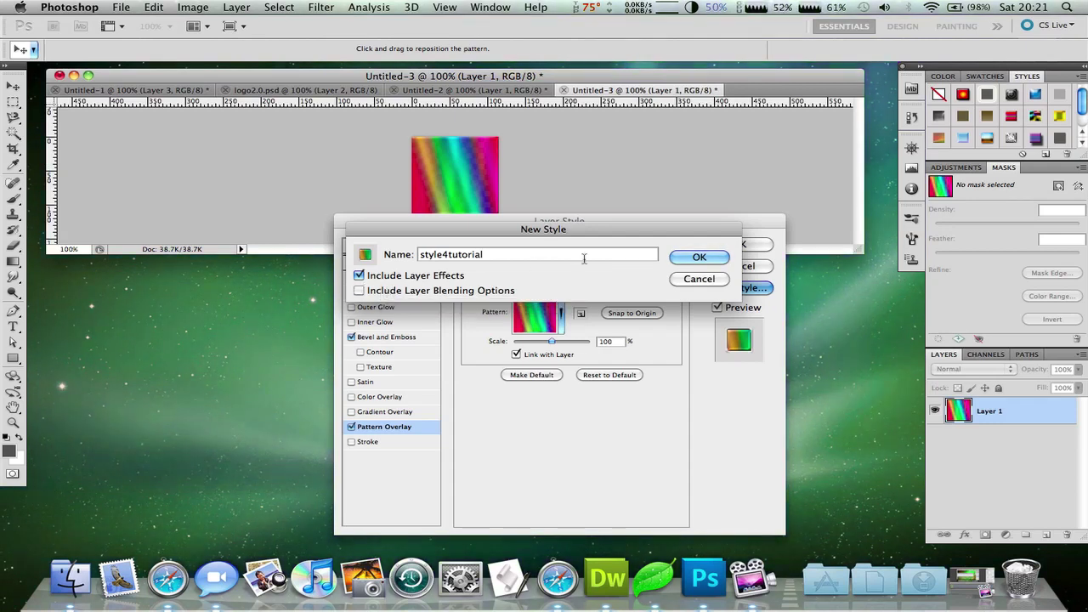
pyautogui.click(699, 259)
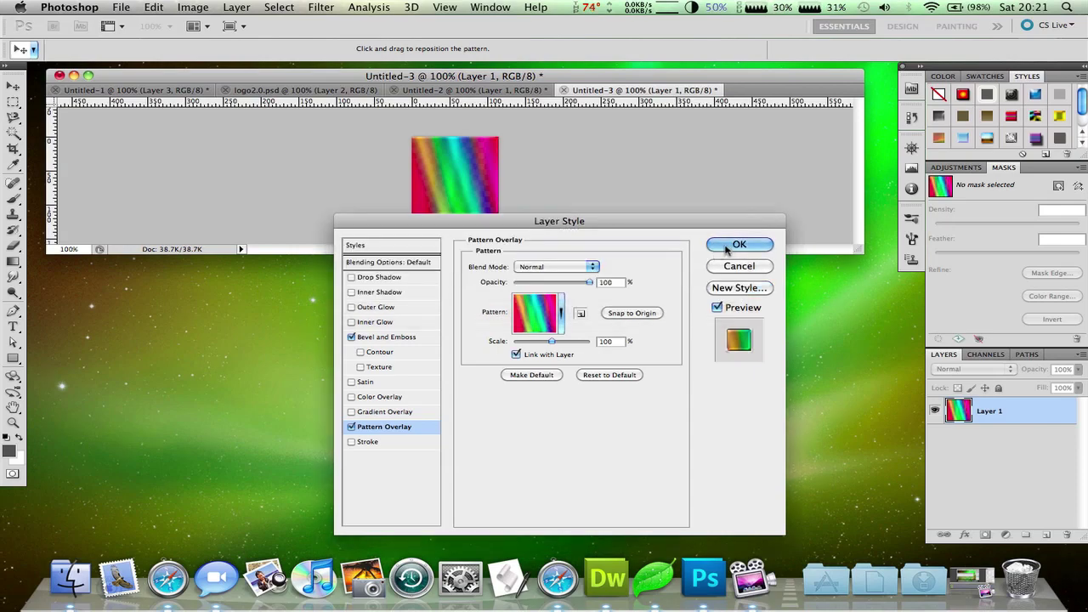
# Step: Confirm the layer style, then create a new transparent 1000 × 100 pixel document
pyautogui.click(729, 248)
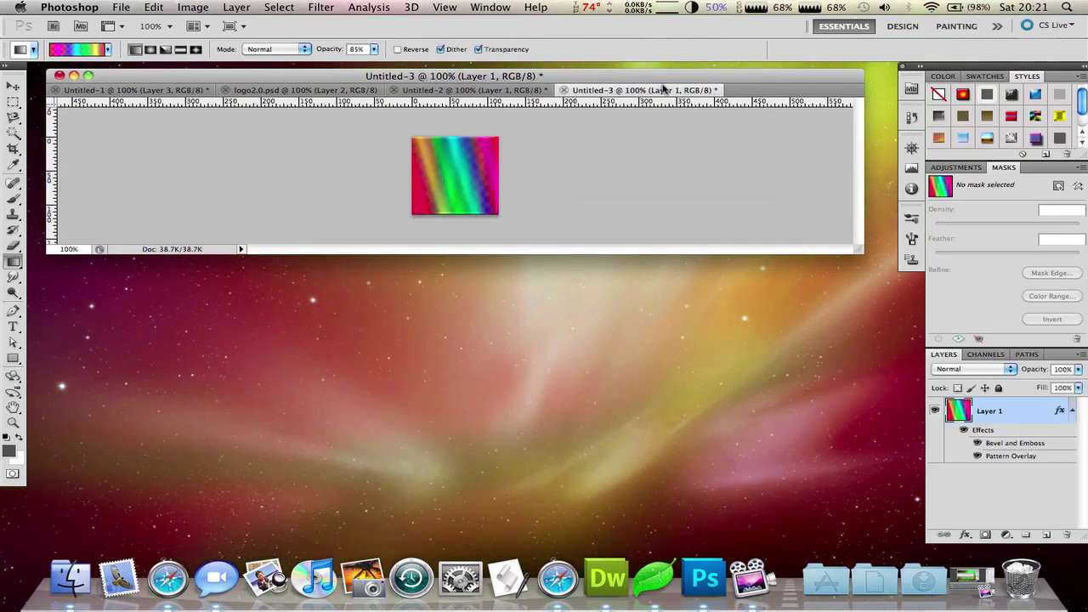
pyautogui.press('super+n')
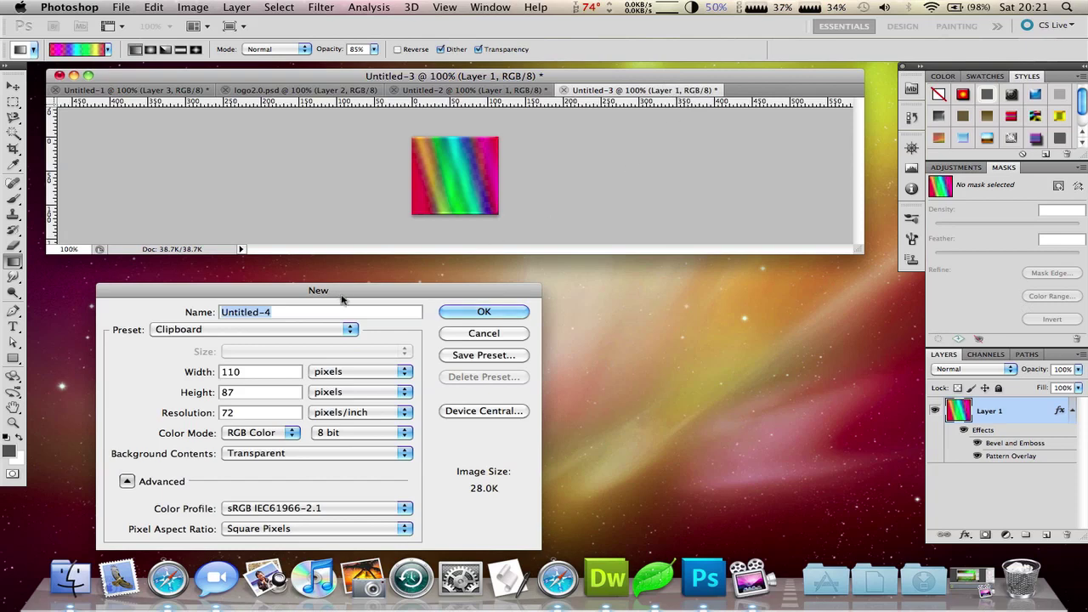
pyautogui.doubleClick(260, 372)
pyautogui.write('100')
pyautogui.press('Tab')
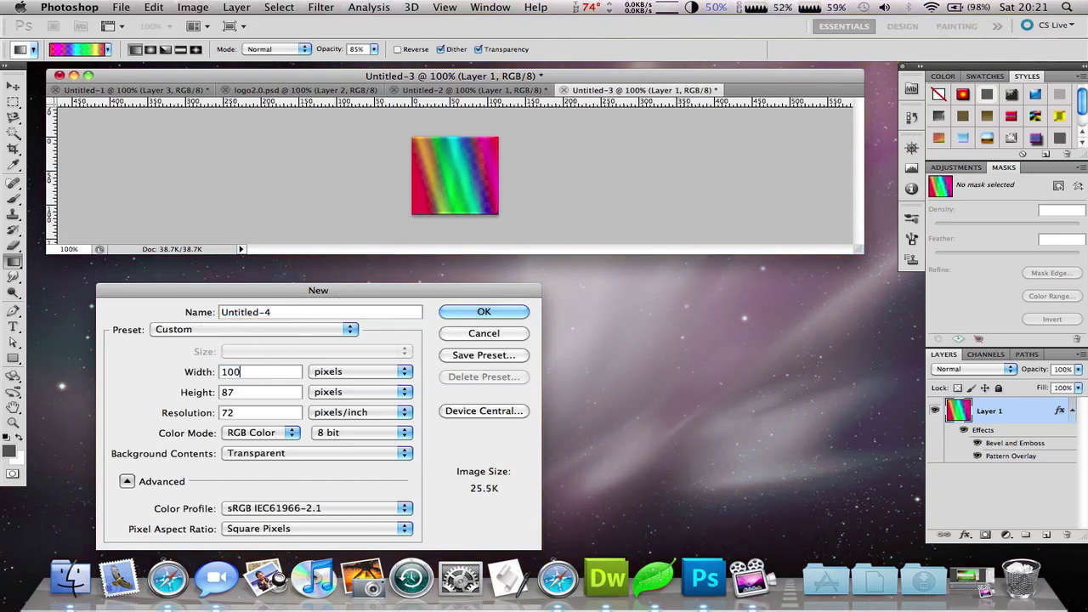
pyautogui.write('100')
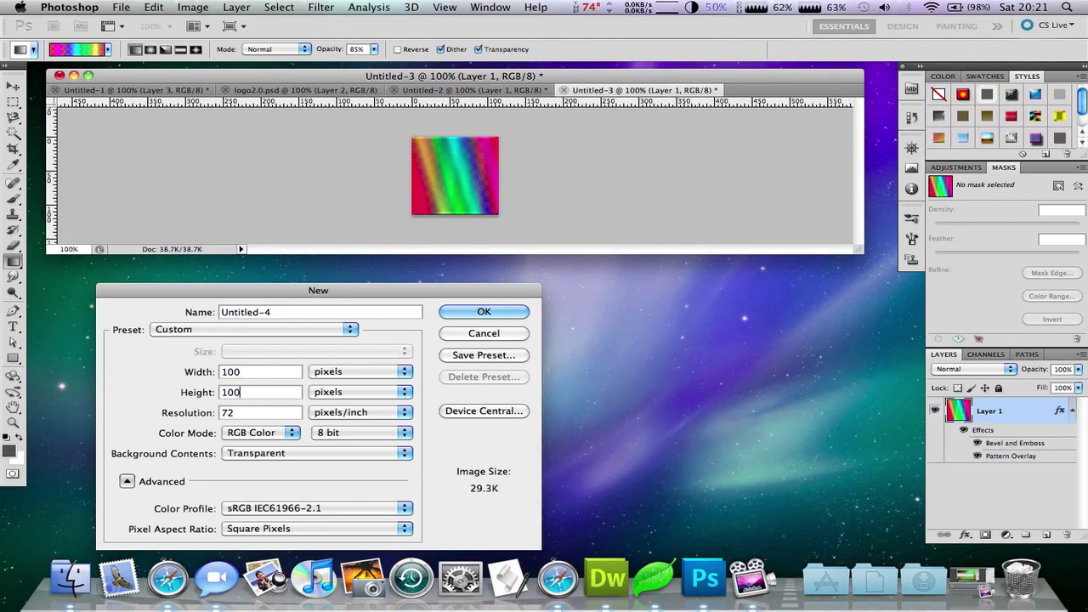
pyautogui.click(231, 372)
pyautogui.write('0')
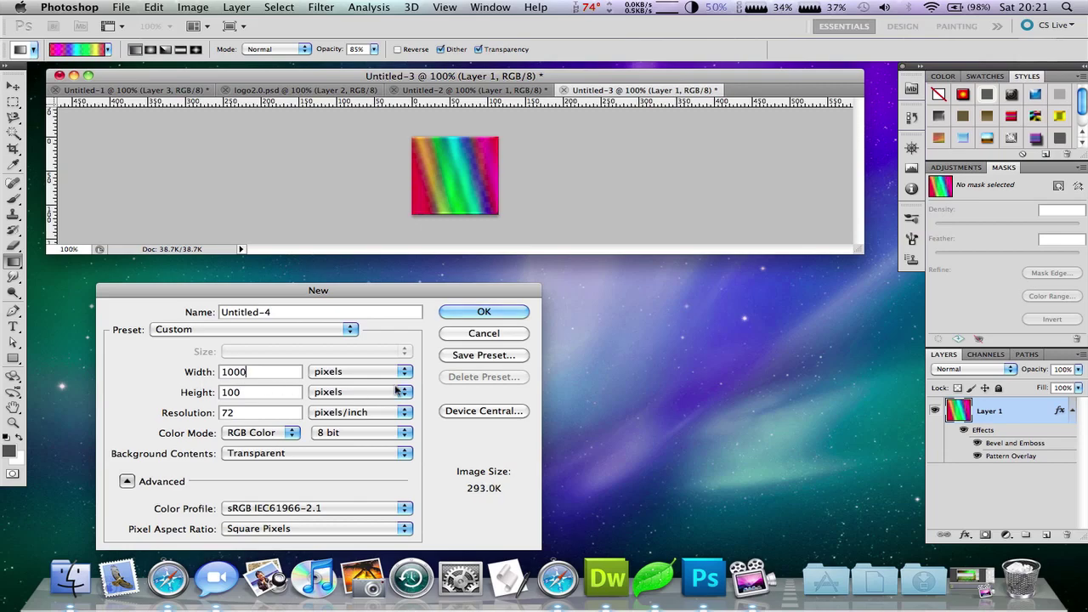
pyautogui.click(451, 315)
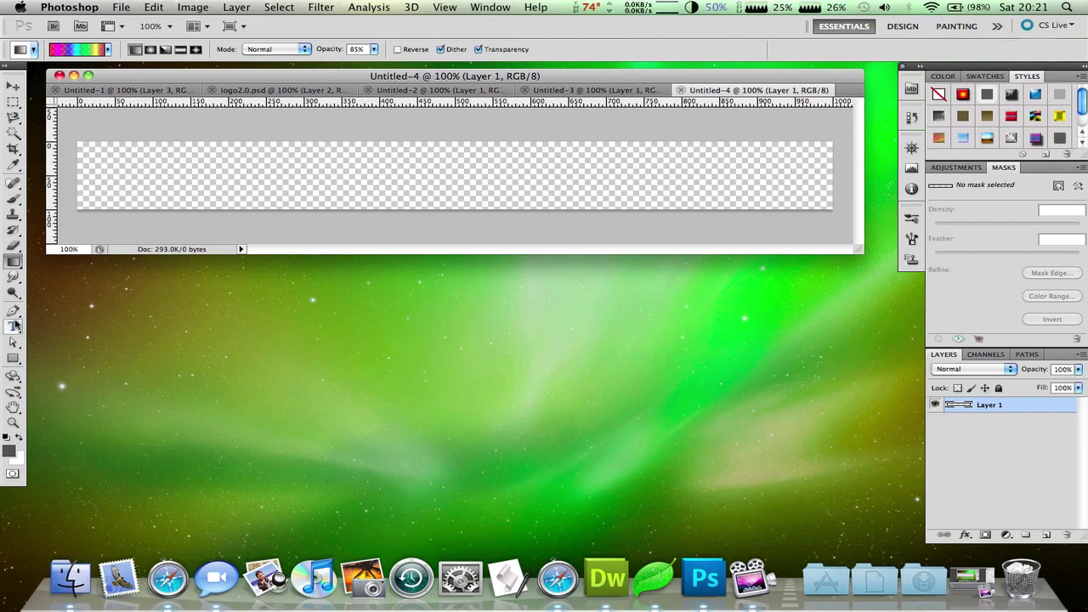
# Step: Add the word 'test' in red Cooper Std at 67.5 pt on the banner
pyautogui.click(13, 327)
pyautogui.moveTo(156, 204); pyautogui.dragTo(706, 138)
pyautogui.write('test')
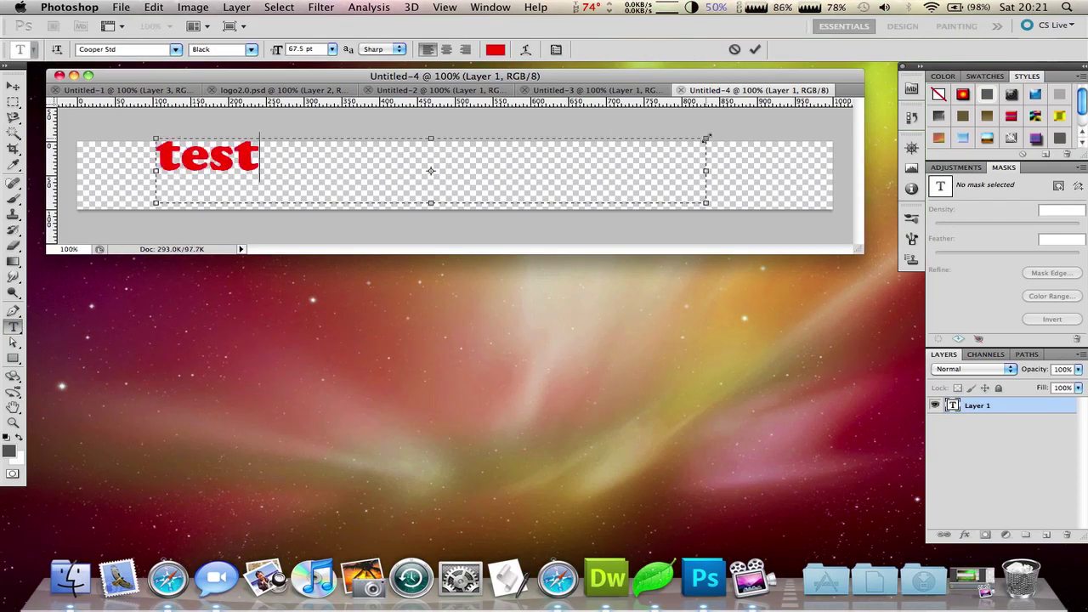
pyautogui.click(759, 49)
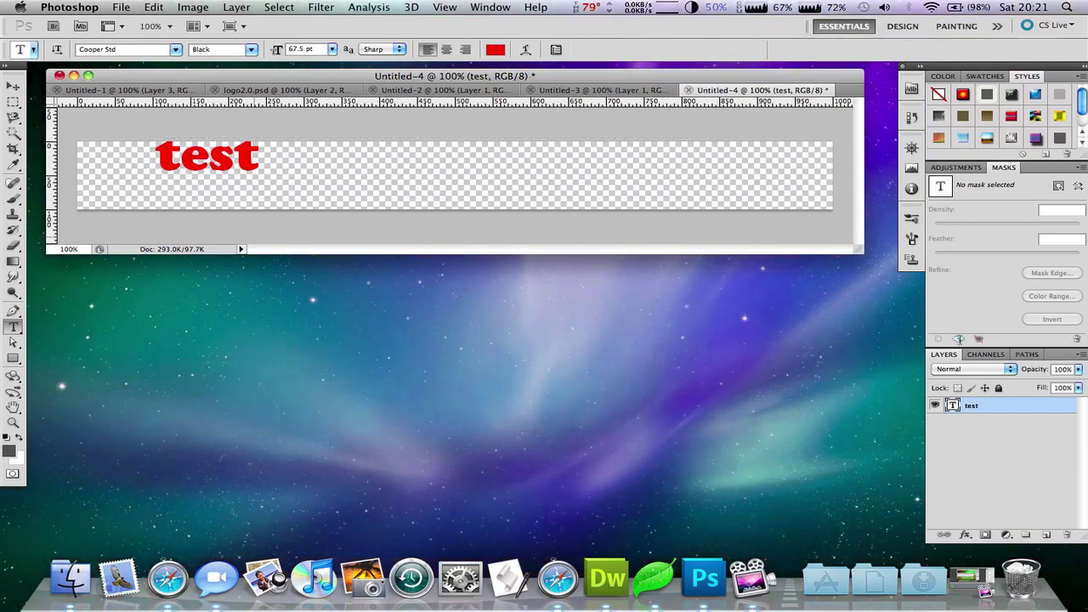
# Step: Apply the style4tutorial style to the test layer and move the text to mid-banner
pyautogui.doubleClick(1044, 406)
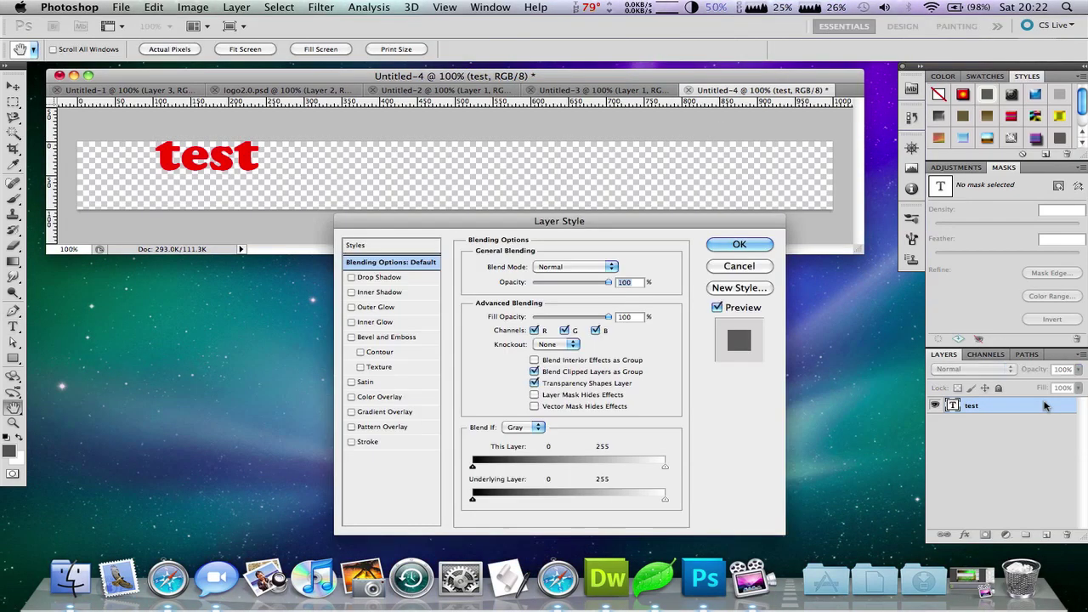
pyautogui.click(720, 274)
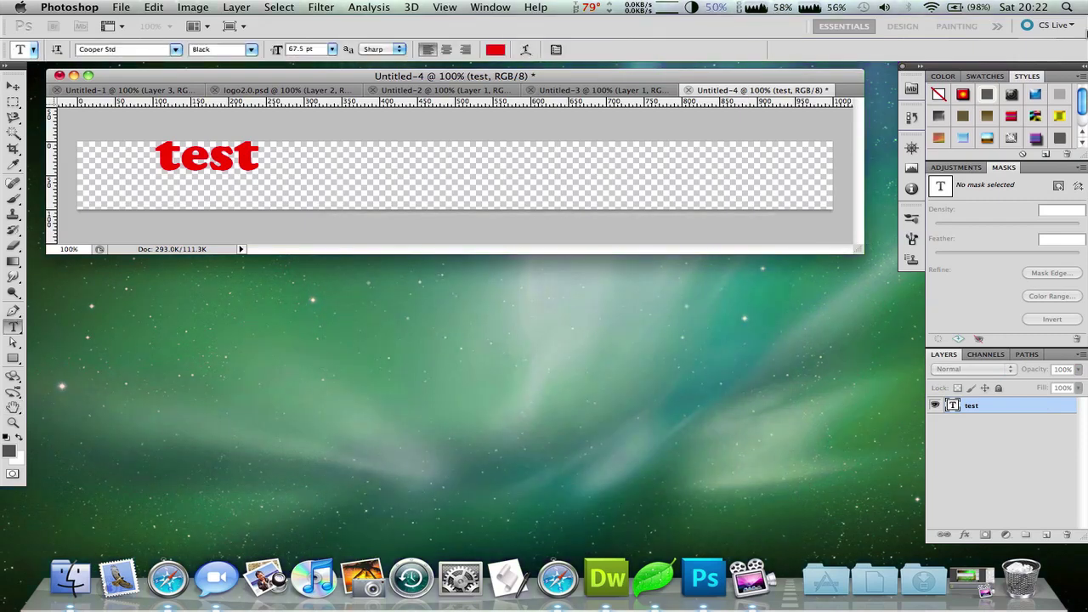
pyautogui.scroll(-1, 1044, 105)
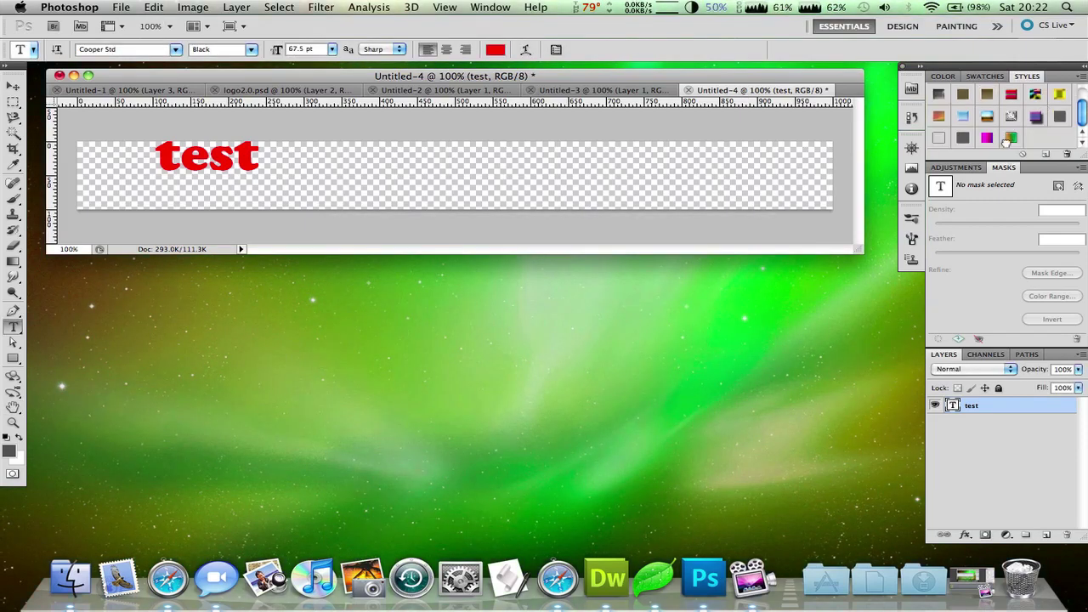
pyautogui.click(1008, 139)
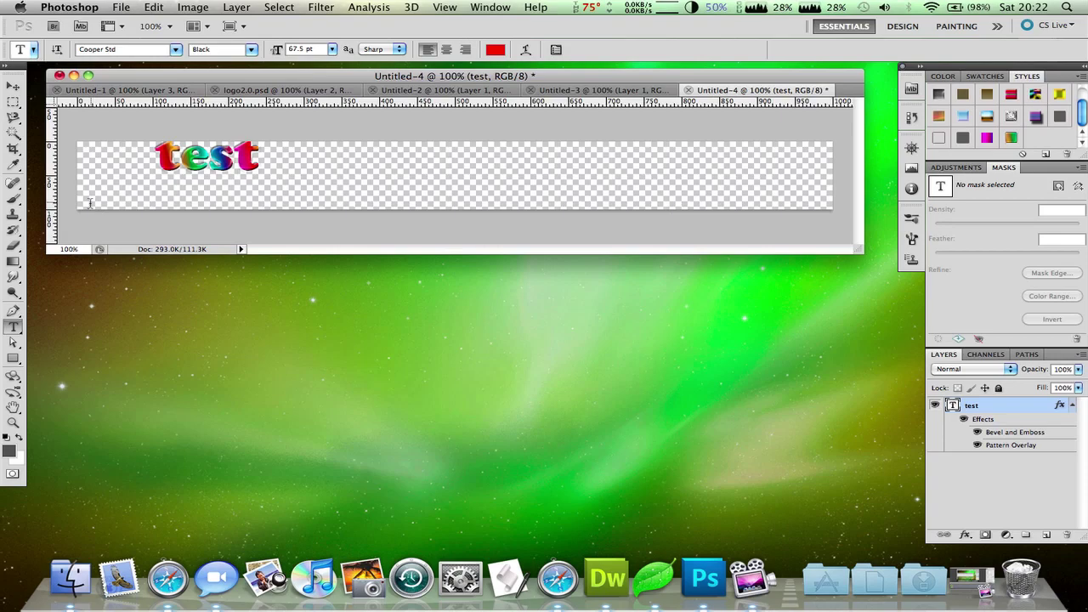
pyautogui.press('v')
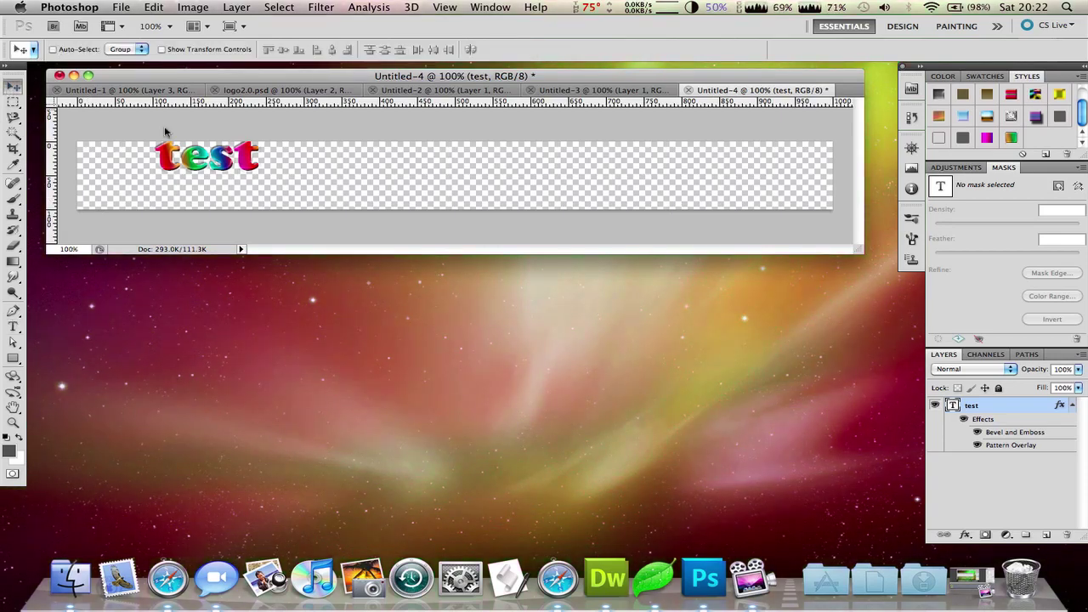
pyautogui.moveTo(235, 156); pyautogui.dragTo(406, 179)
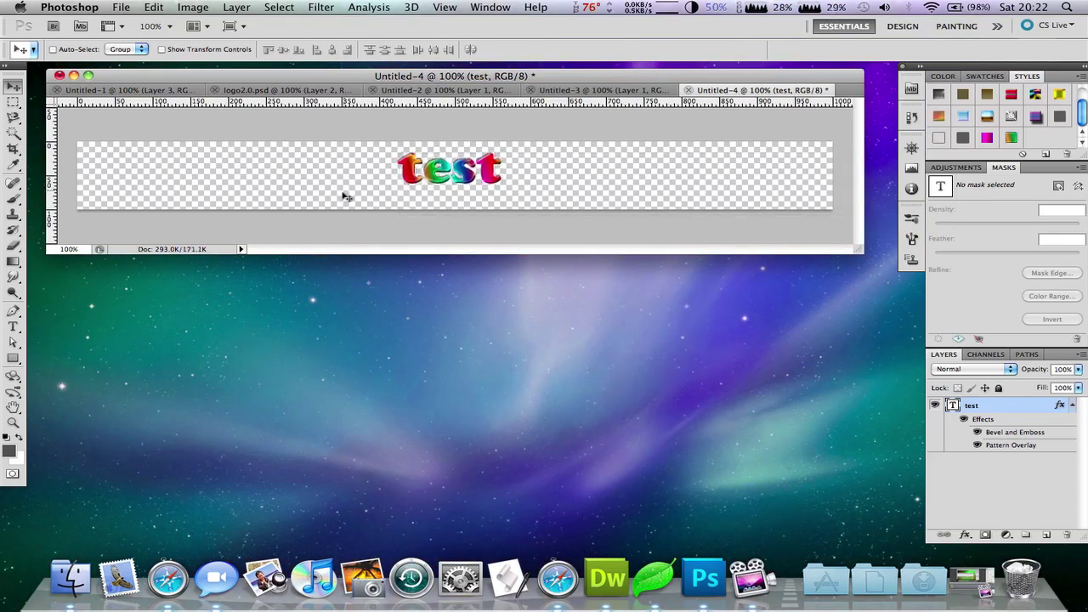